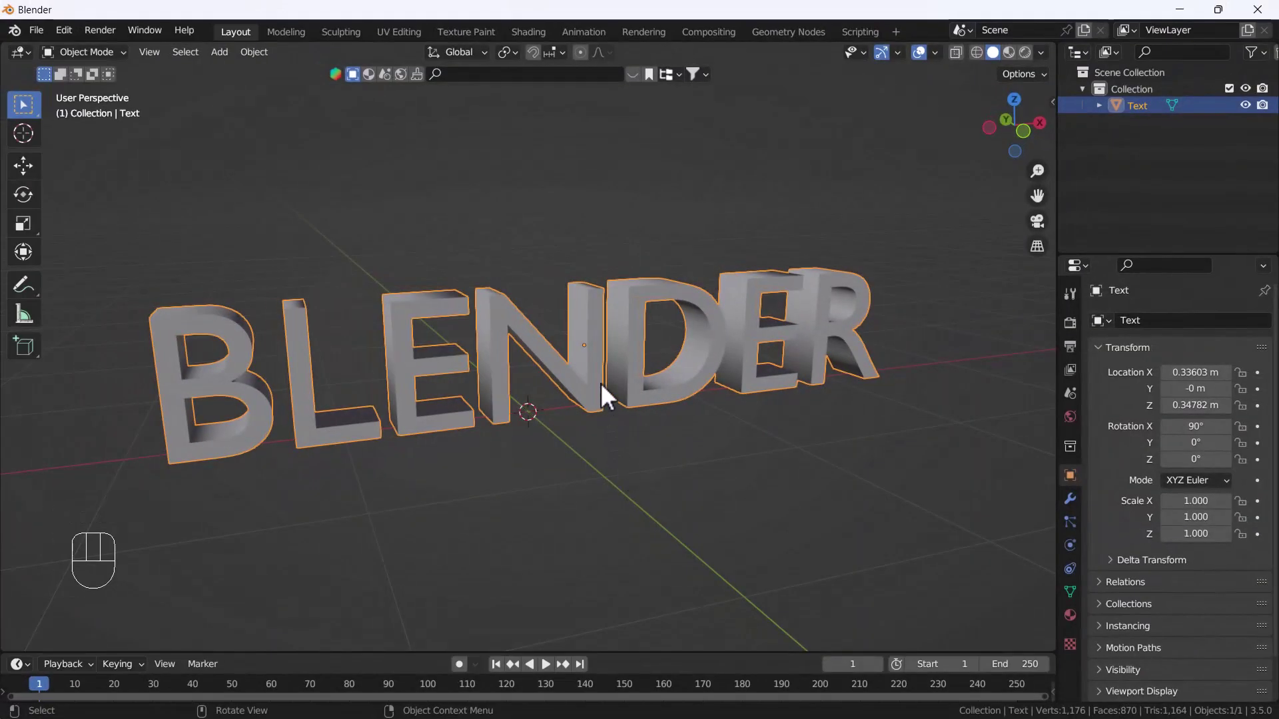
- Enter Edit Mode on the BLENDER text to inspect its original vertices and edges
{"action": "key", "text": "Tab"}
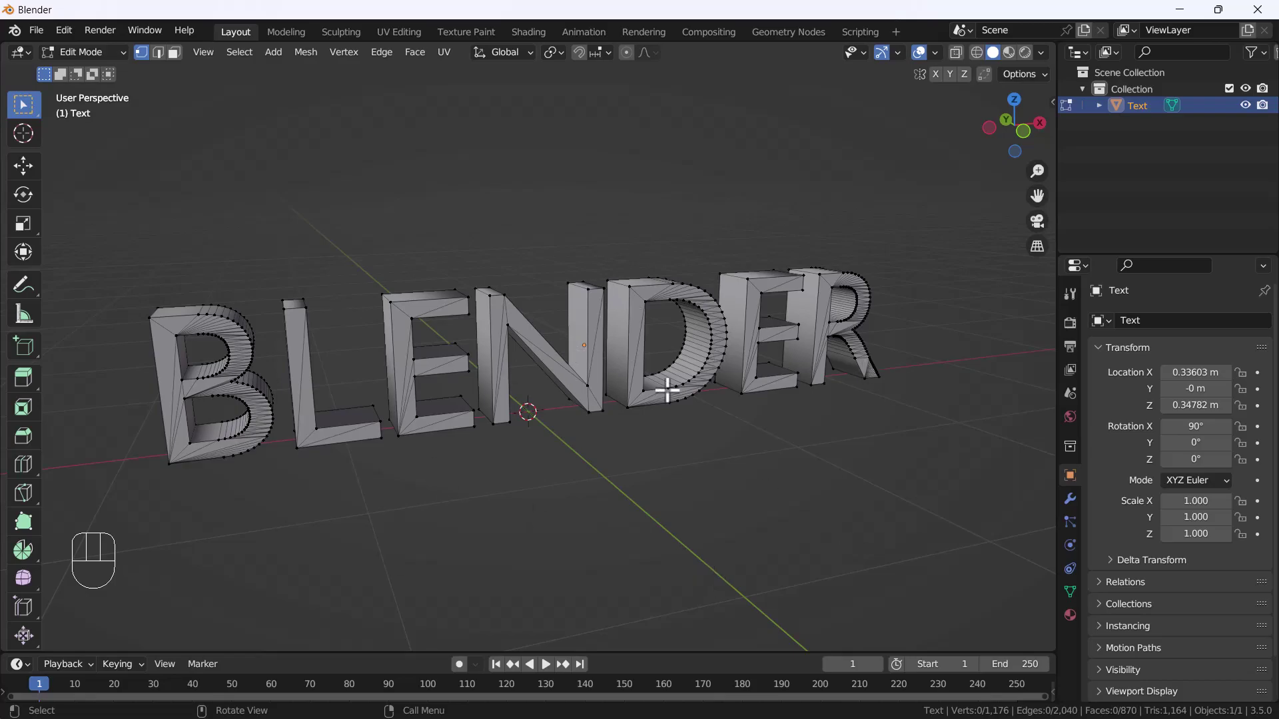
- Back in Object Mode, give the BLENDER text a Remesh modifier (Voxel, 0.1 m voxel size)
{"action": "key", "text": "Tab"}
{"action": "left_click_drag", "start_coordinate": [1057, 443], "coordinate": [993, 468]}
{"action": "left_click", "coordinate": [1007, 498]}
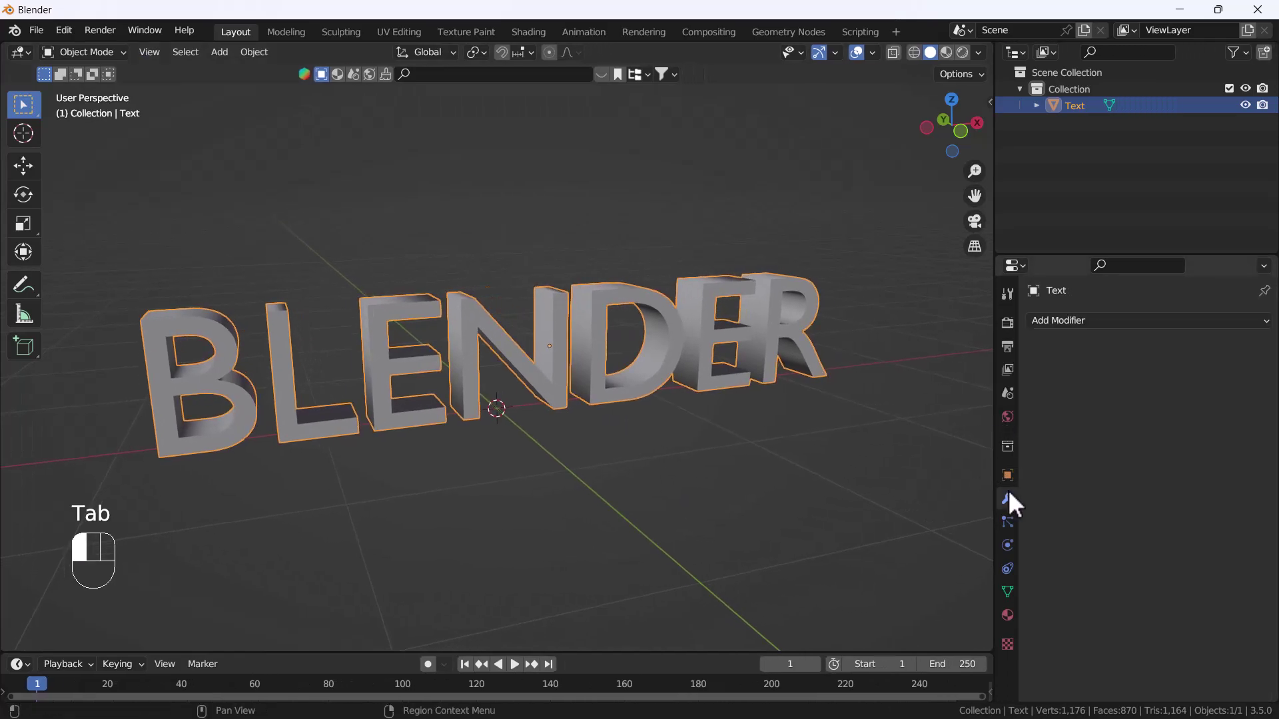
{"action": "left_click", "coordinate": [1109, 322]}
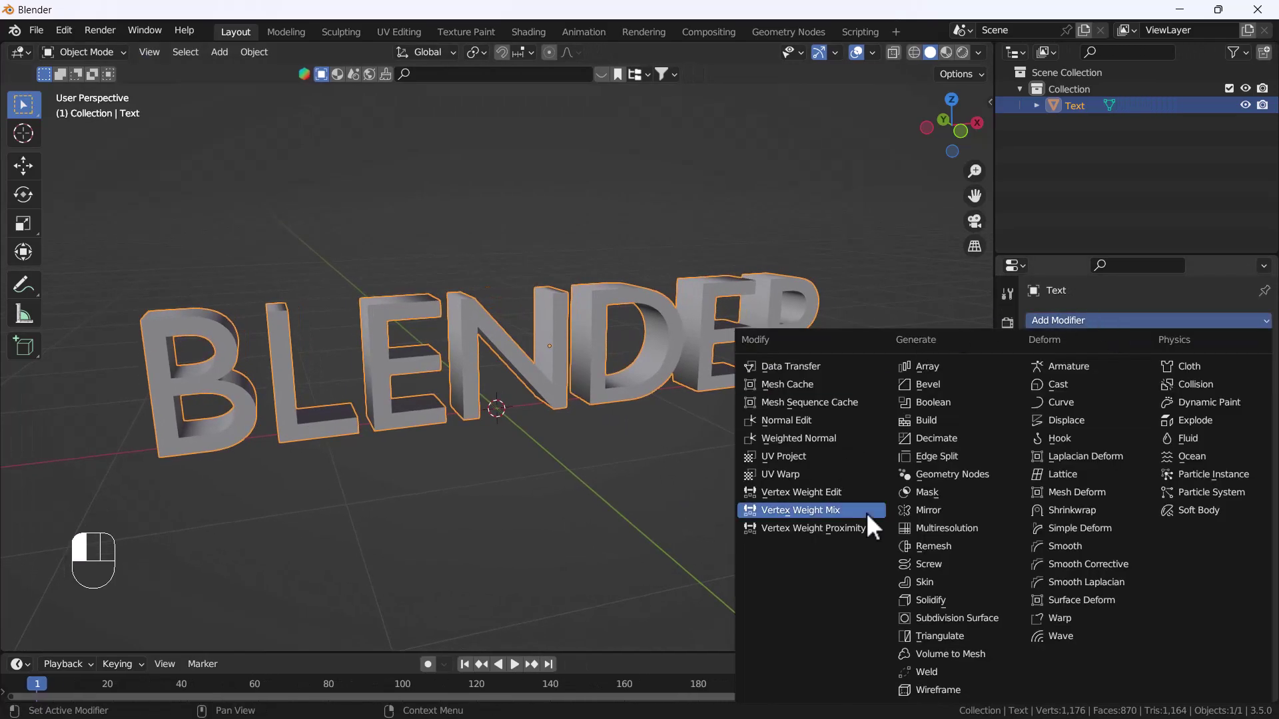
{"action": "left_click", "coordinate": [953, 548]}
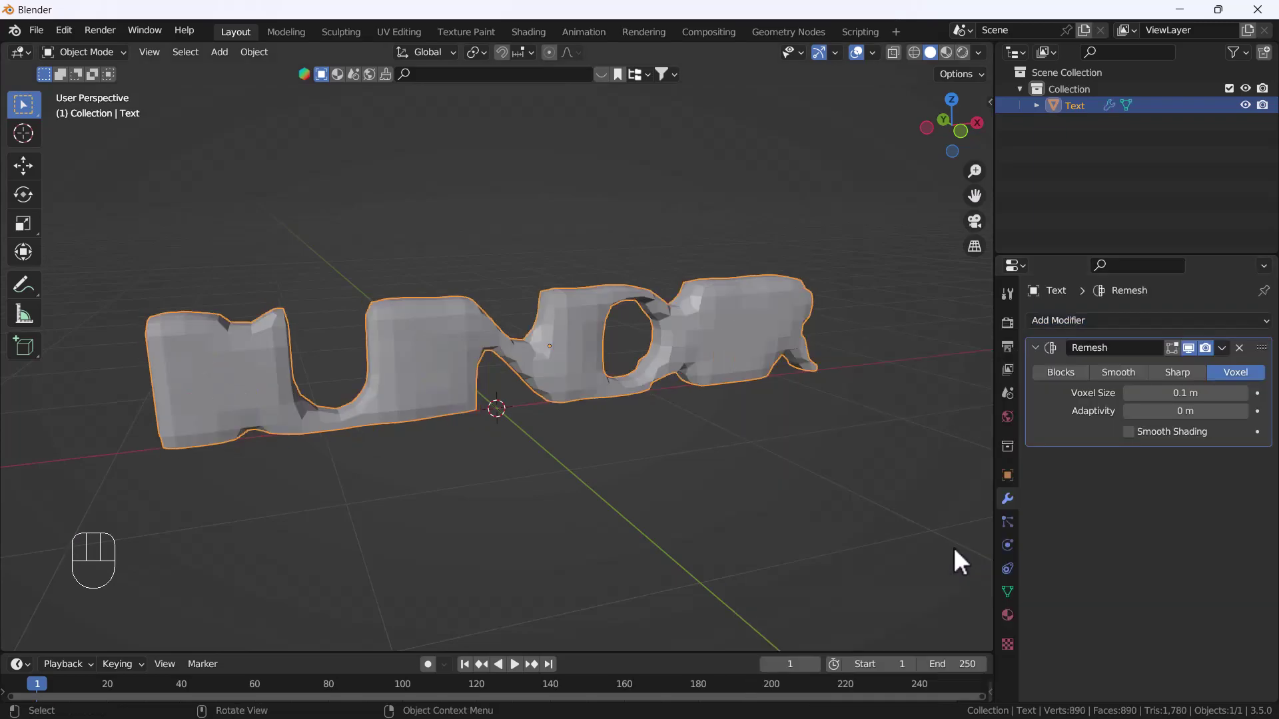
{"action": "left_click_drag", "start_coordinate": [992, 417], "coordinate": [916, 417]}
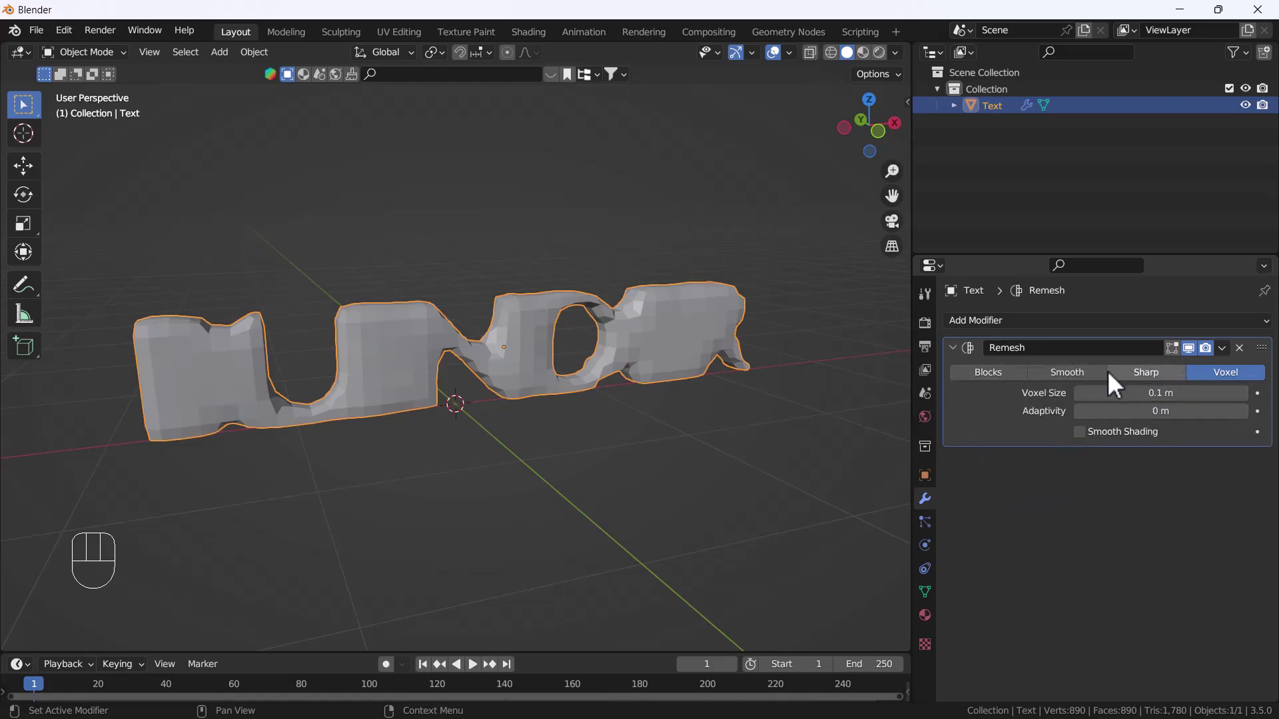
- Change the text's Remesh modifier from Voxel to Sharp mode at octree depth 4
{"action": "left_click", "coordinate": [1144, 370]}
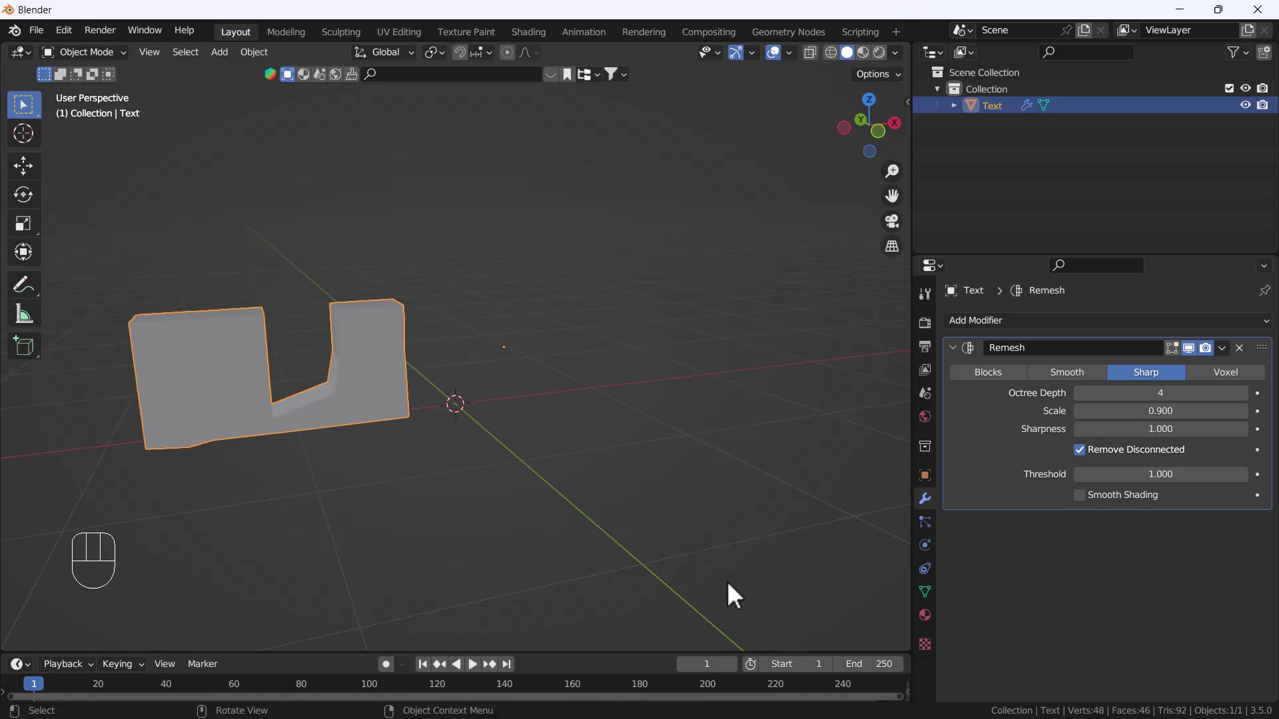
- Turn off Remove Disconnected and raise the Octree Depth from 4 to 8
{"action": "left_click", "coordinate": [1080, 449]}
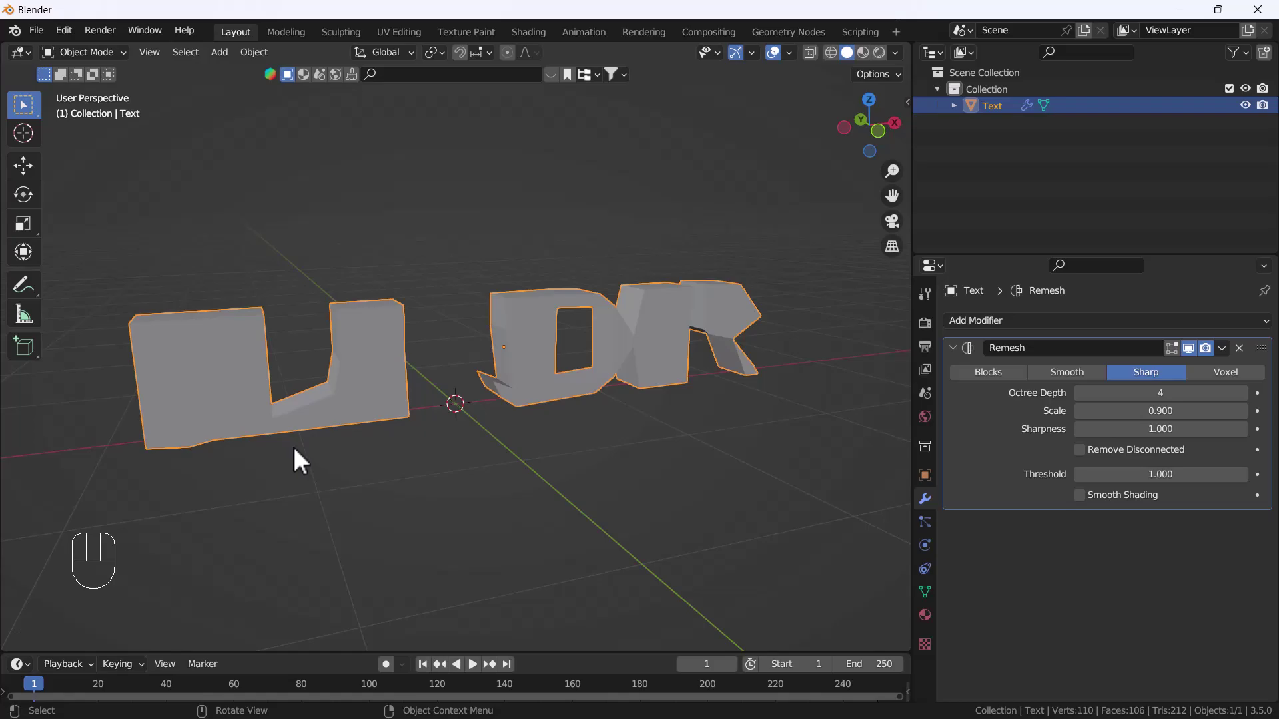
{"action": "left_click", "coordinate": [1243, 393]}
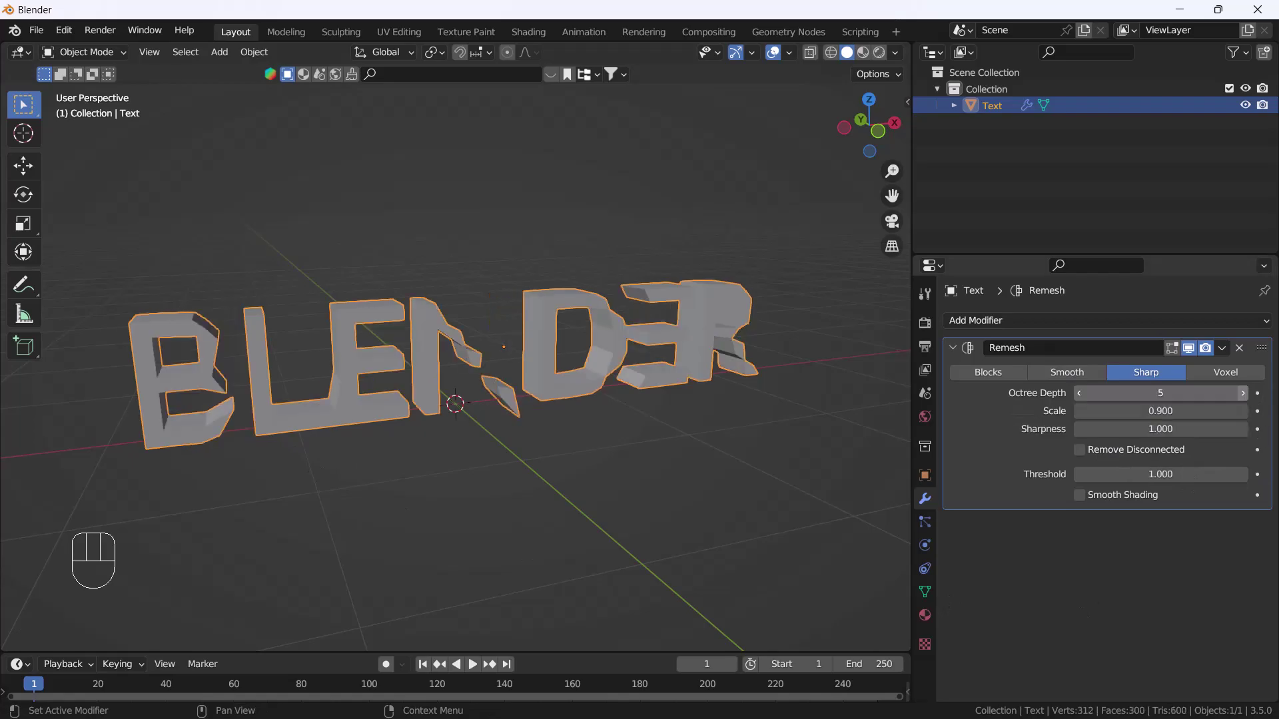
{"action": "left_click", "coordinate": [1243, 393]}
{"action": "left_click", "coordinate": [1243, 393]}
{"action": "left_click", "coordinate": [1242, 393]}
- Orbit around the crisp remeshed BLENDER letters and bring up the Viewport Overlays options
{"action": "middle_click_drag", "start_coordinate": [129, 287], "coordinate": [406, 392]}
{"action": "mouse_move", "coordinate": [580, 443]}
{"action": "middle_mouse_down"}
{"action": "mouse_move", "coordinate": [555, 445]}
{"action": "mouse_move", "coordinate": [592, 413]}
{"action": "mouse_move", "coordinate": [591, 432]}
{"action": "mouse_move", "coordinate": [559, 429]}
{"action": "middle_mouse_up"}
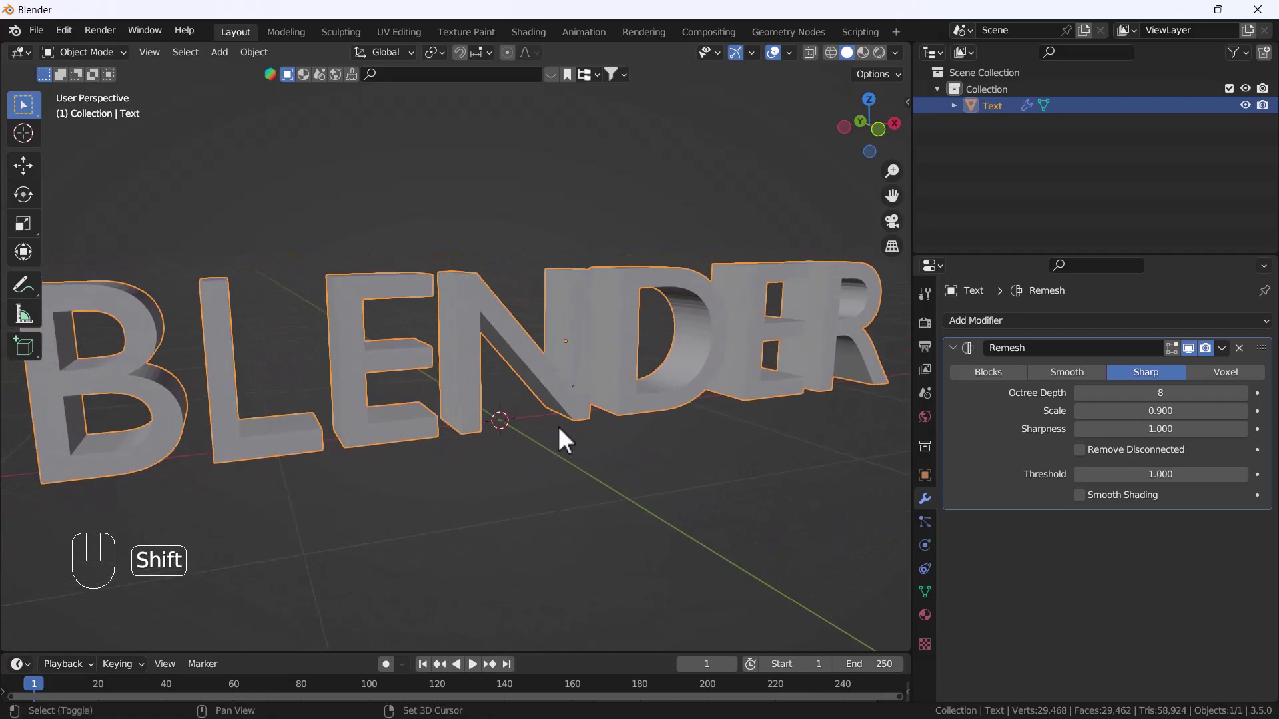
{"action": "left_click", "coordinate": [790, 51]}
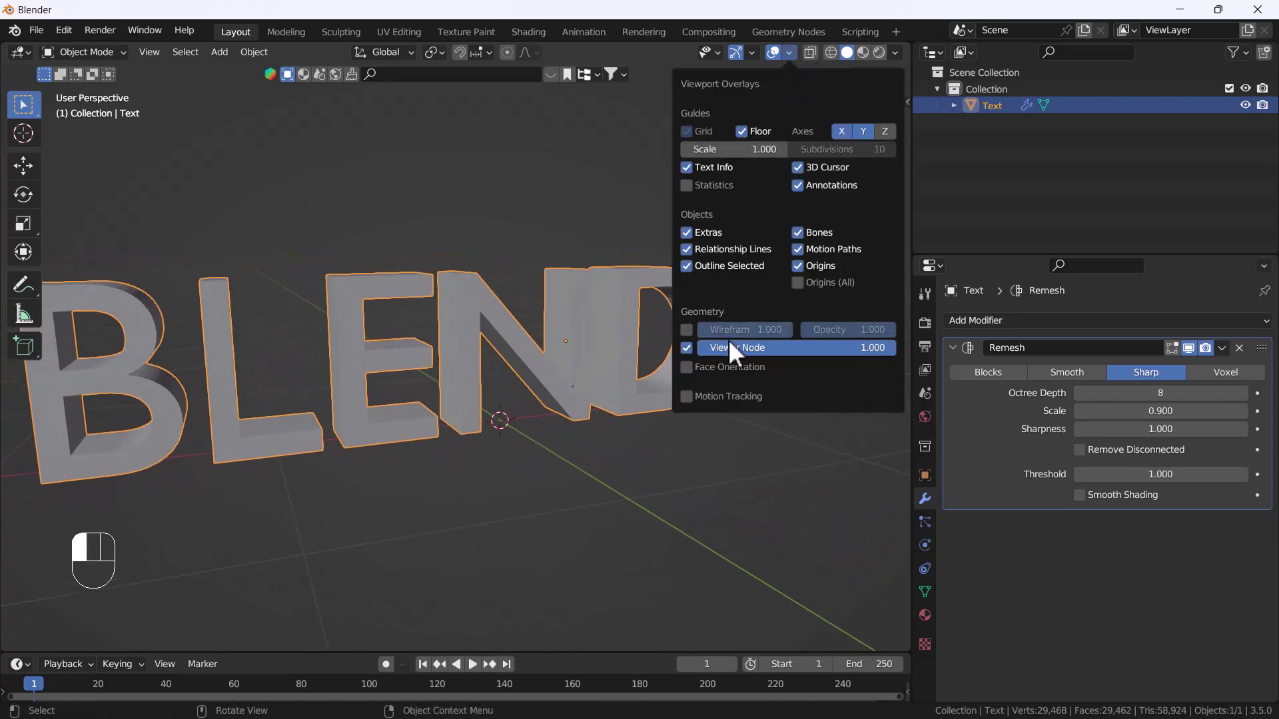
- Turn on the wireframe overlay, deselect the text, and lower Octree Depth to 7
{"action": "left_click", "coordinate": [686, 329]}
{"action": "left_click", "coordinate": [616, 473]}
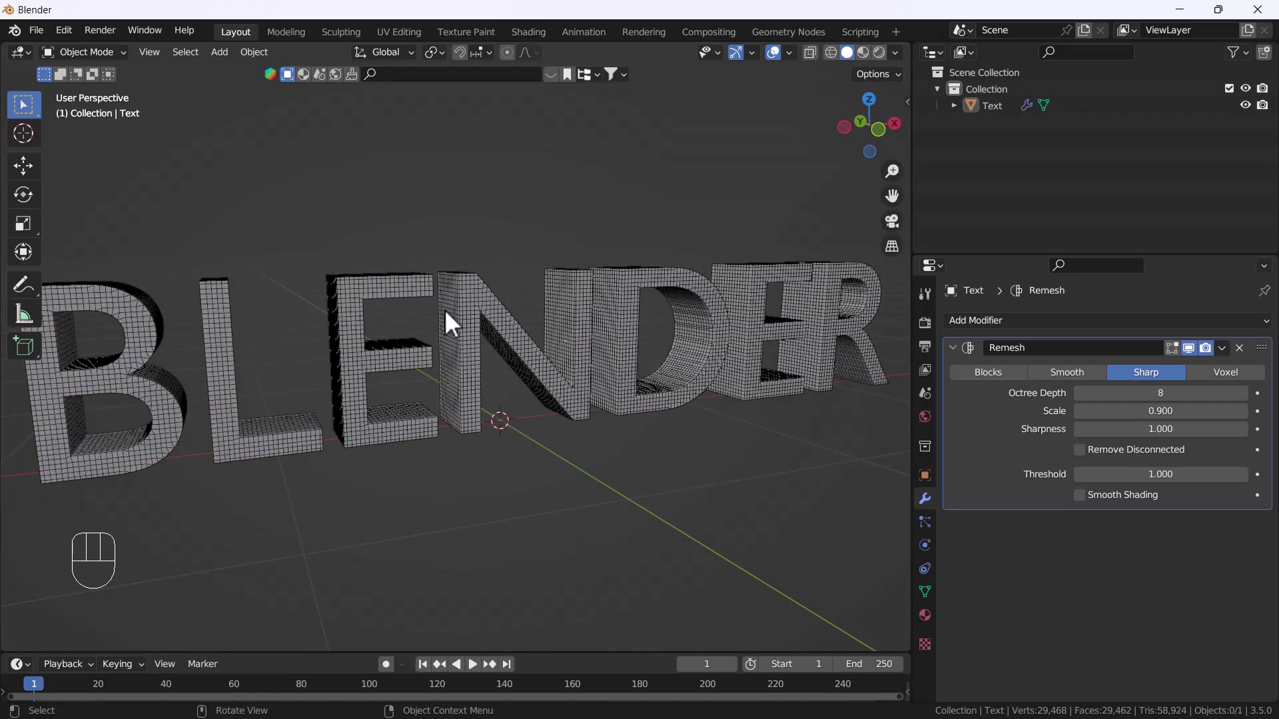
{"action": "left_click", "coordinate": [1079, 393]}
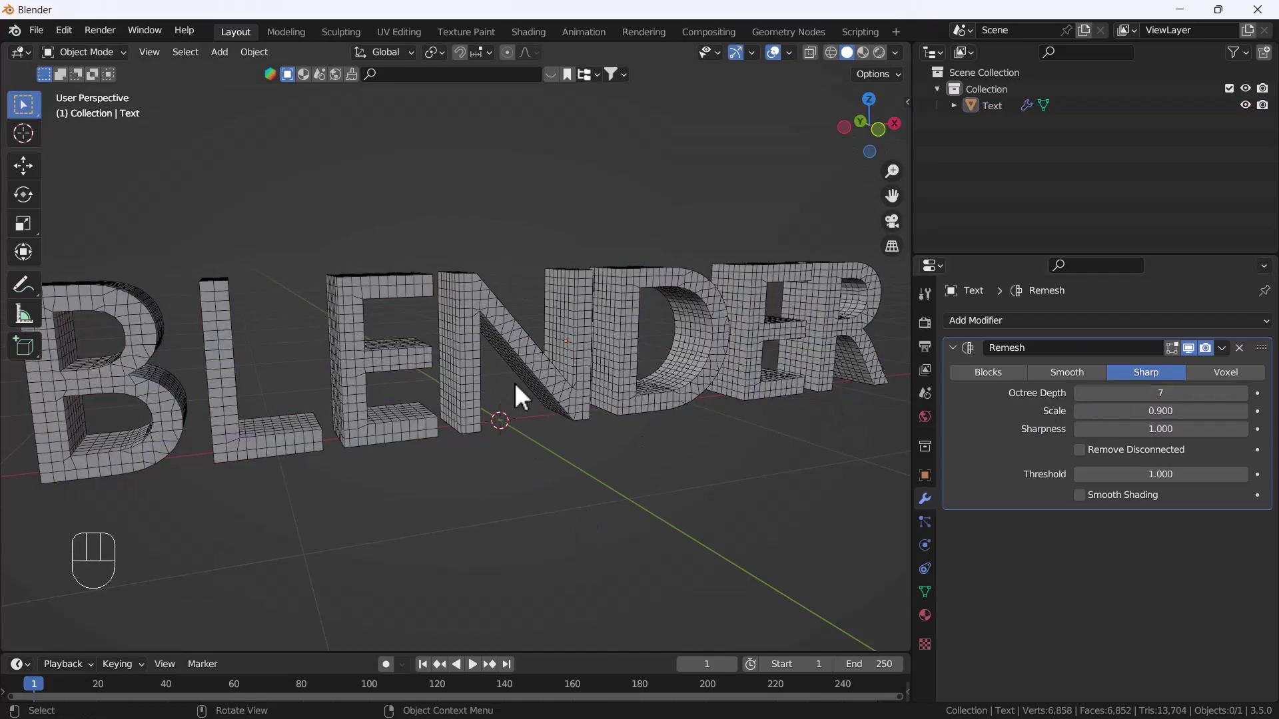
{"action": "scroll", "coordinate": [665, 276], "scroll_direction": "up", "scroll_amount": 3}
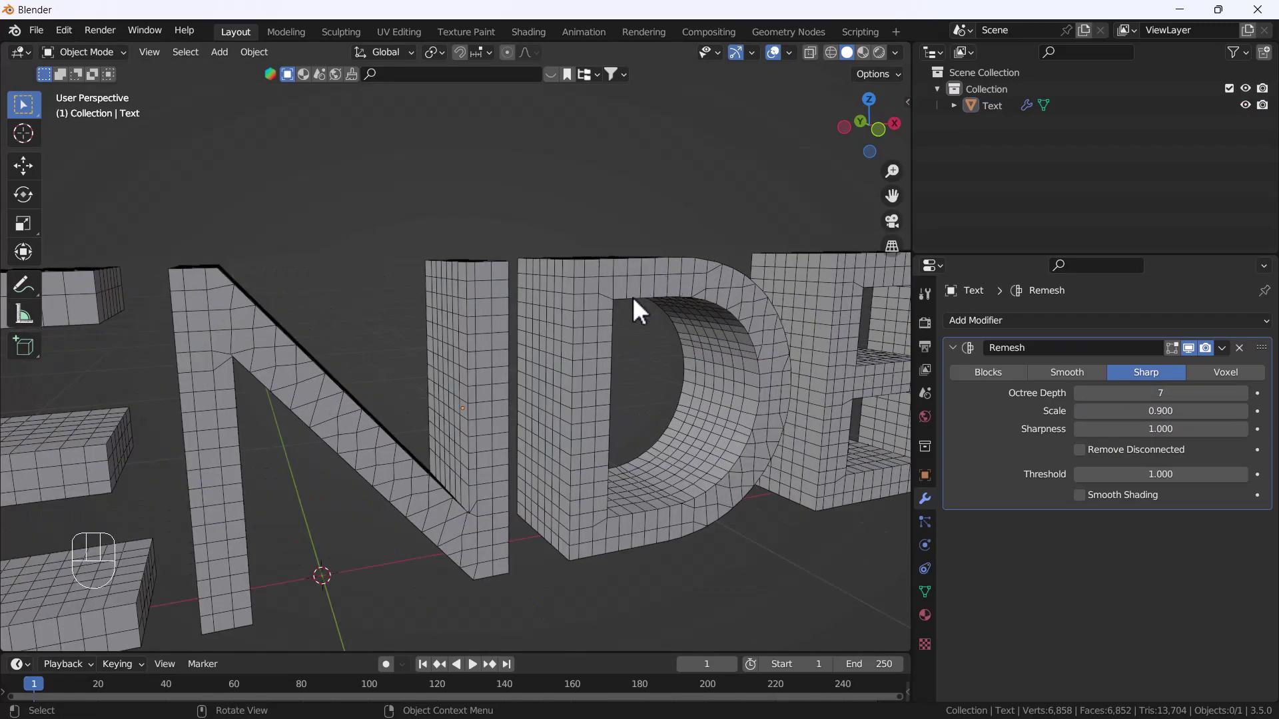
{"action": "scroll", "coordinate": [405, 357], "scroll_direction": "down", "scroll_amount": 3}
- Reduce the Remesh Scale to 0.768, inspect the letters close up, then choose Voxel mode
{"action": "middle_click_drag", "start_coordinate": [305, 378], "coordinate": [417, 369], "text": "shift"}
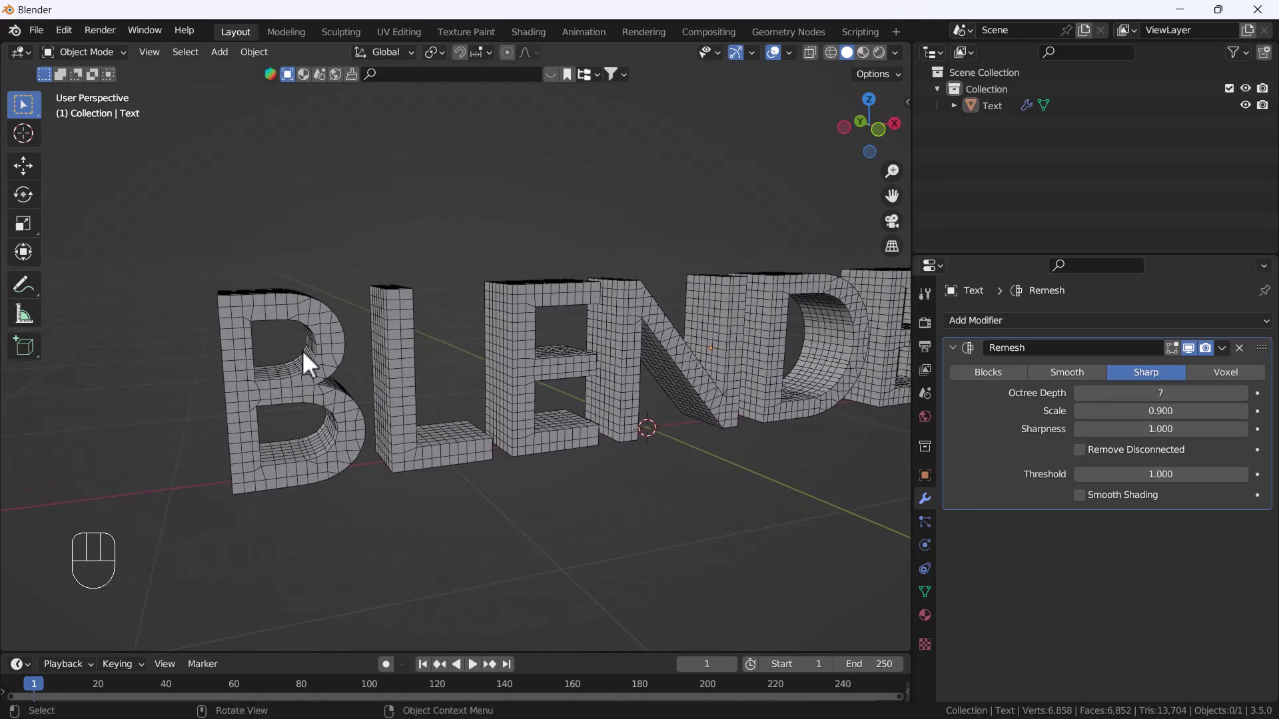
{"action": "left_click_drag", "start_coordinate": [1145, 414], "coordinate": [1121, 414]}
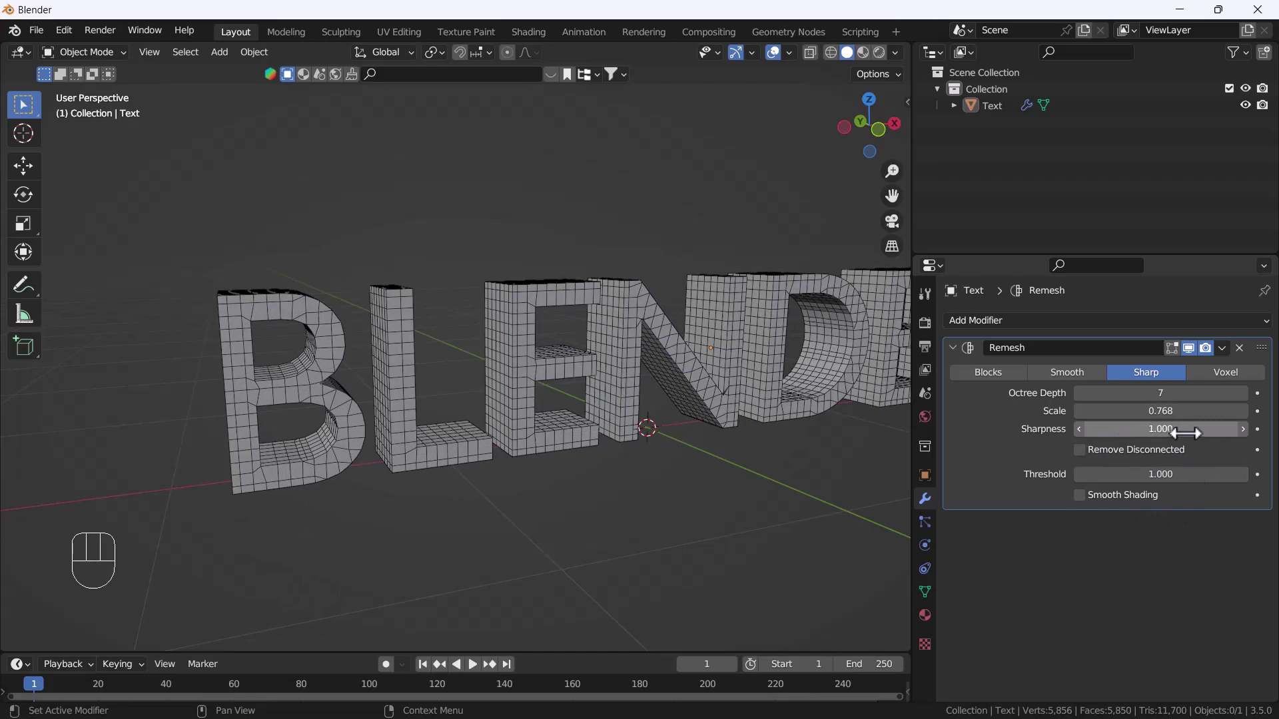
{"action": "scroll", "coordinate": [505, 331], "scroll_direction": "up", "scroll_amount": 5}
{"action": "middle_click_drag", "start_coordinate": [504, 331], "coordinate": [692, 403], "text": "shift"}
{"action": "scroll", "coordinate": [467, 330], "scroll_direction": "up", "scroll_amount": 3}
{"action": "middle_click_drag", "start_coordinate": [709, 474], "coordinate": [476, 396], "text": "shift"}
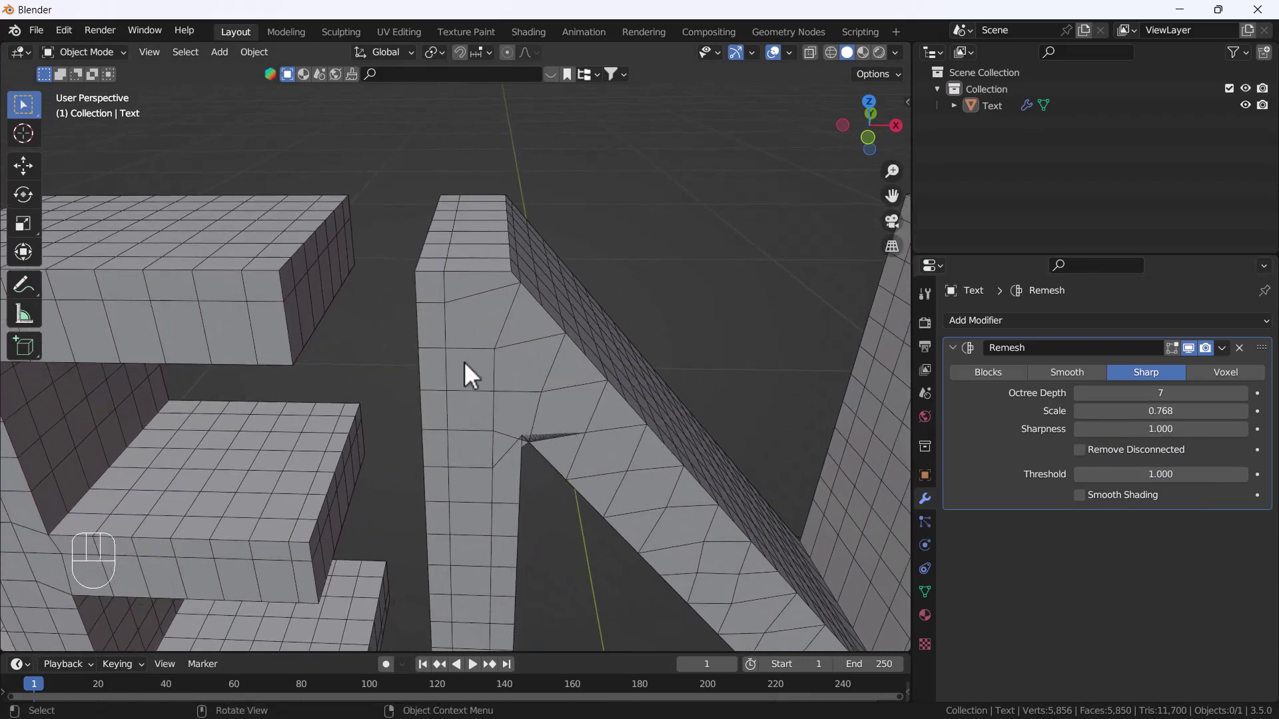
{"action": "left_click", "coordinate": [1230, 370]}
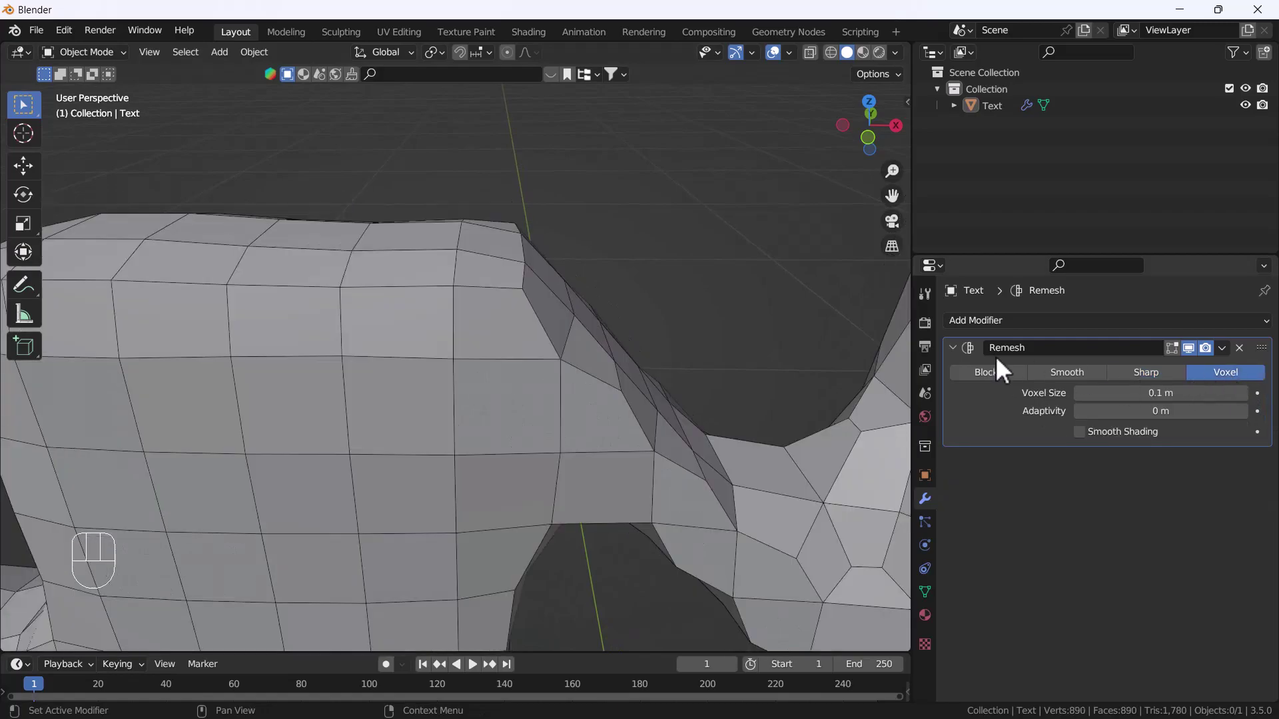
- Set Voxel Size to 0.00993 m, inspect the dense mesh, then return to Sharp mode
{"action": "left_click_drag", "start_coordinate": [1147, 394], "coordinate": [1045, 394]}
{"action": "scroll", "coordinate": [529, 327], "scroll_direction": "down", "scroll_amount": 4}
{"action": "middle_click_drag", "start_coordinate": [490, 269], "coordinate": [577, 345]}
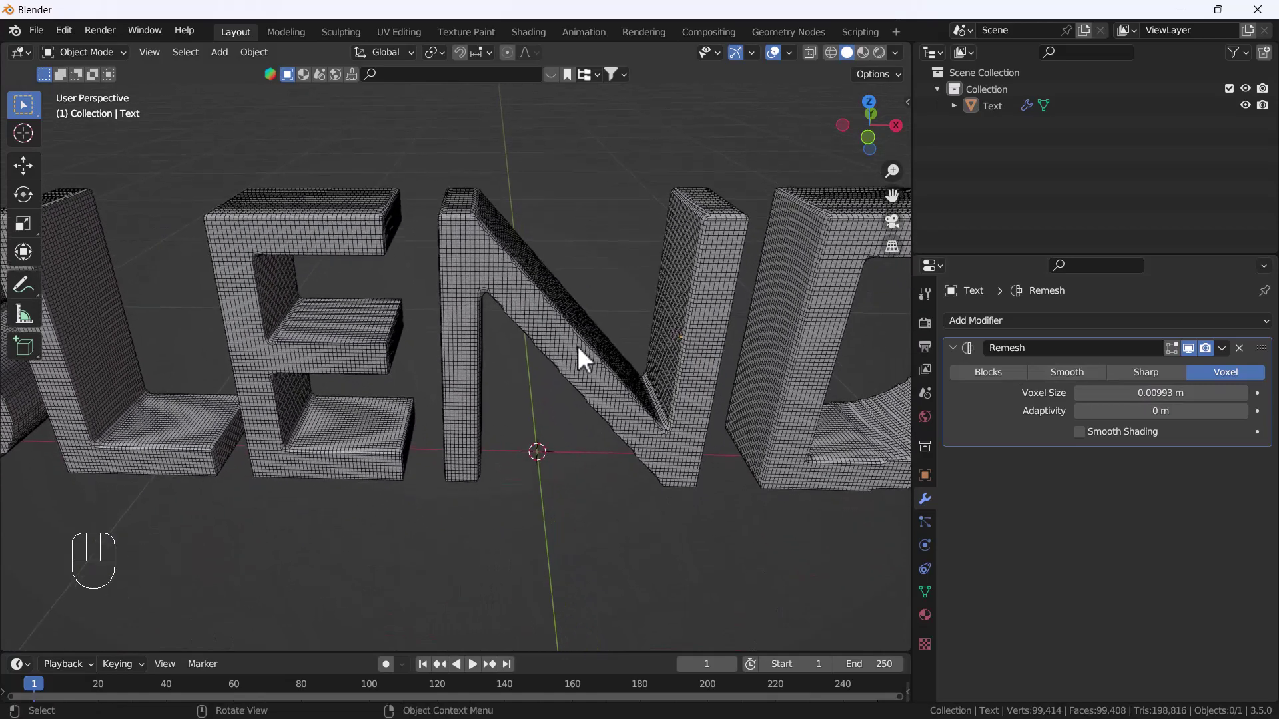
{"action": "scroll", "coordinate": [709, 253], "scroll_direction": "up", "scroll_amount": 4}
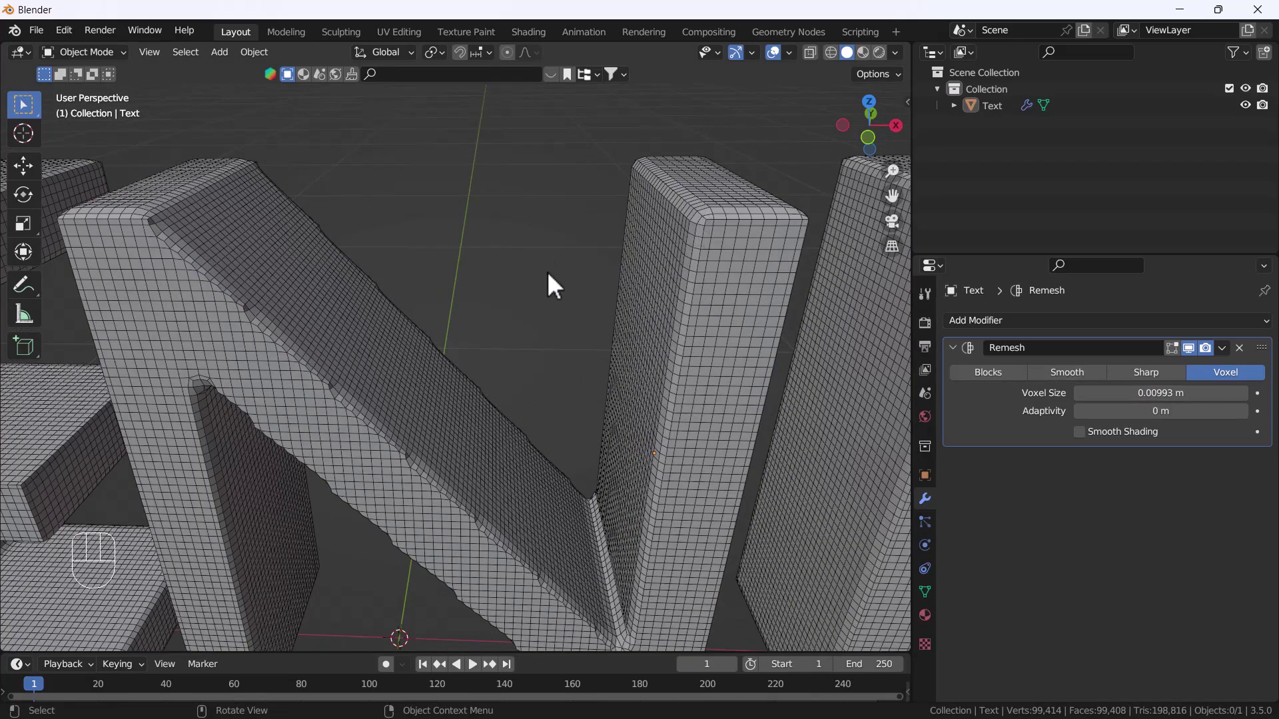
{"action": "left_click", "coordinate": [1147, 373]}
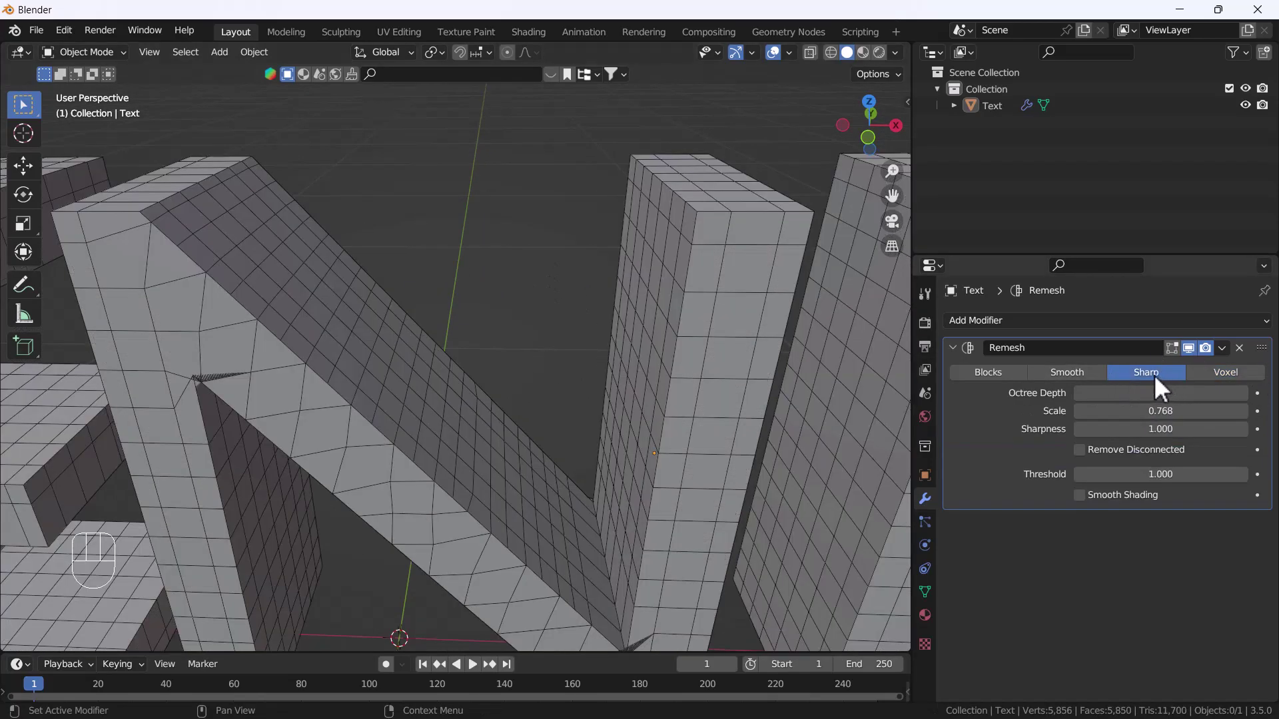
- Orbit toward the END letters, try a Remesh Scale of 0.828, then undo it
{"action": "scroll", "coordinate": [461, 367], "scroll_direction": "down", "scroll_amount": 4}
{"action": "middle_click_drag", "start_coordinate": [460, 362], "coordinate": [466, 419]}
{"action": "middle_click_drag", "start_coordinate": [599, 433], "coordinate": [678, 449]}
{"action": "left_click_drag", "start_coordinate": [1134, 418], "coordinate": [1175, 417]}
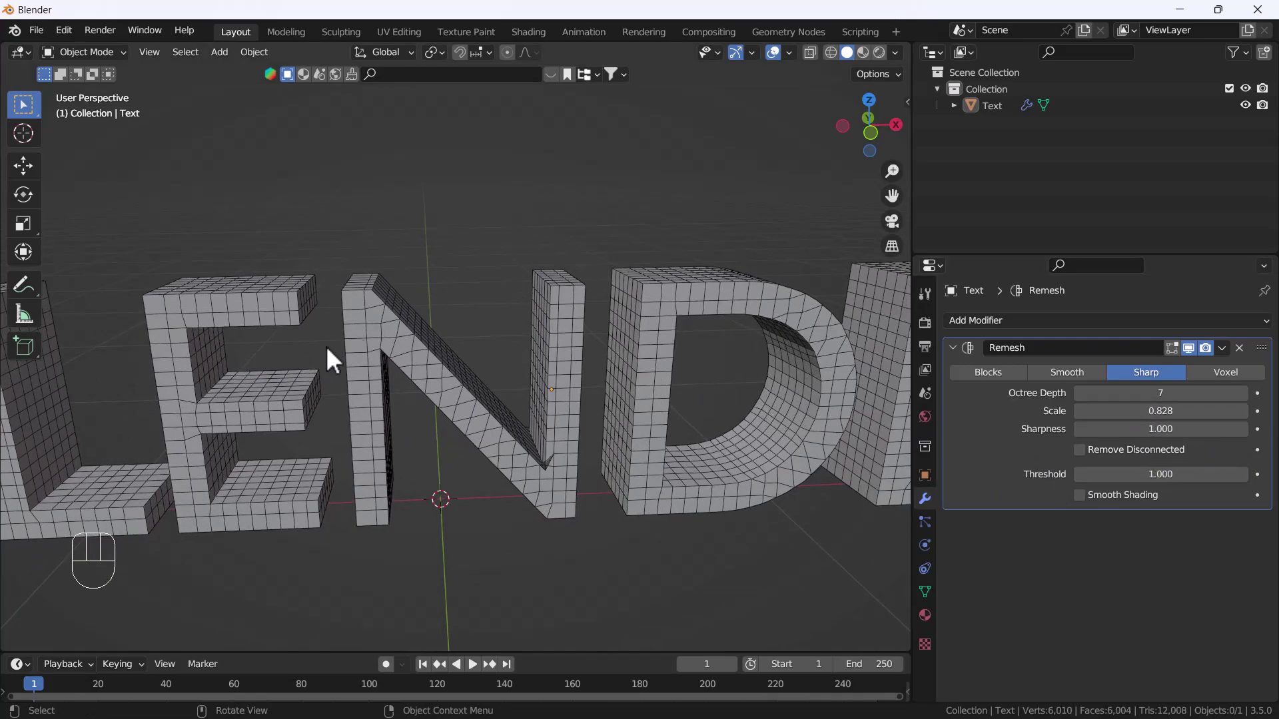
{"action": "key", "text": "ctrl+z"}
{"action": "scroll", "coordinate": [379, 357], "scroll_direction": "up", "scroll_amount": 4}
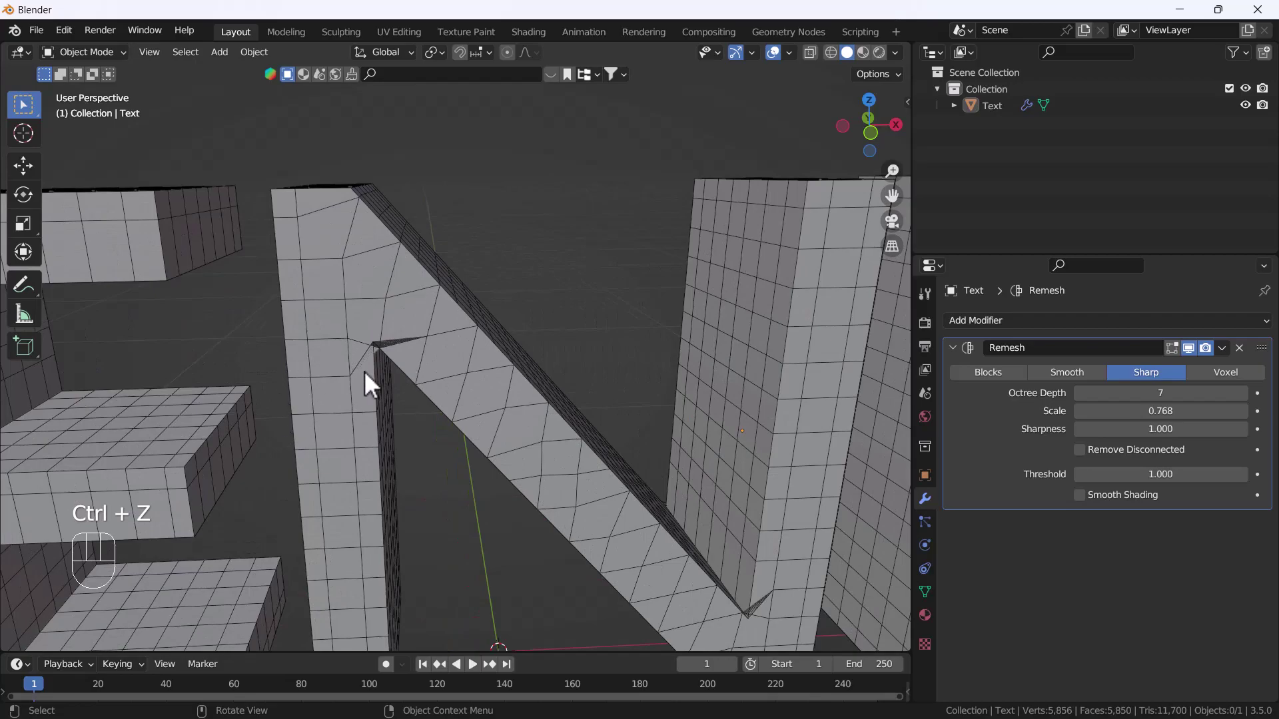
- Bring the Remesh Scale down to 0.563 and orbit to review the coarser grid
{"action": "left_click_drag", "start_coordinate": [1160, 411], "coordinate": [1080, 411]}
{"action": "left_click_drag", "start_coordinate": [1160, 411], "coordinate": [1105, 411]}
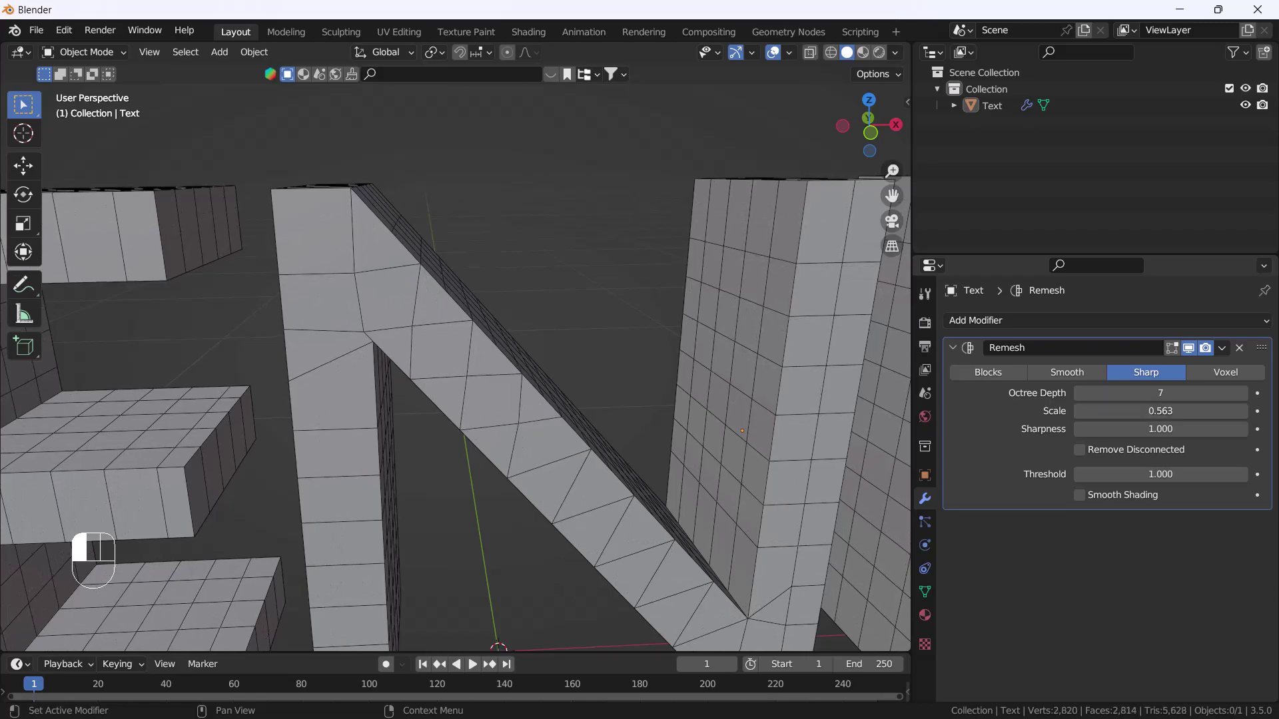
{"action": "scroll", "coordinate": [437, 385], "scroll_direction": "down", "scroll_amount": 8}
{"action": "middle_click_drag", "start_coordinate": [509, 450], "coordinate": [137, 377]}
{"action": "scroll", "coordinate": [485, 413], "scroll_direction": "up", "scroll_amount": 4}
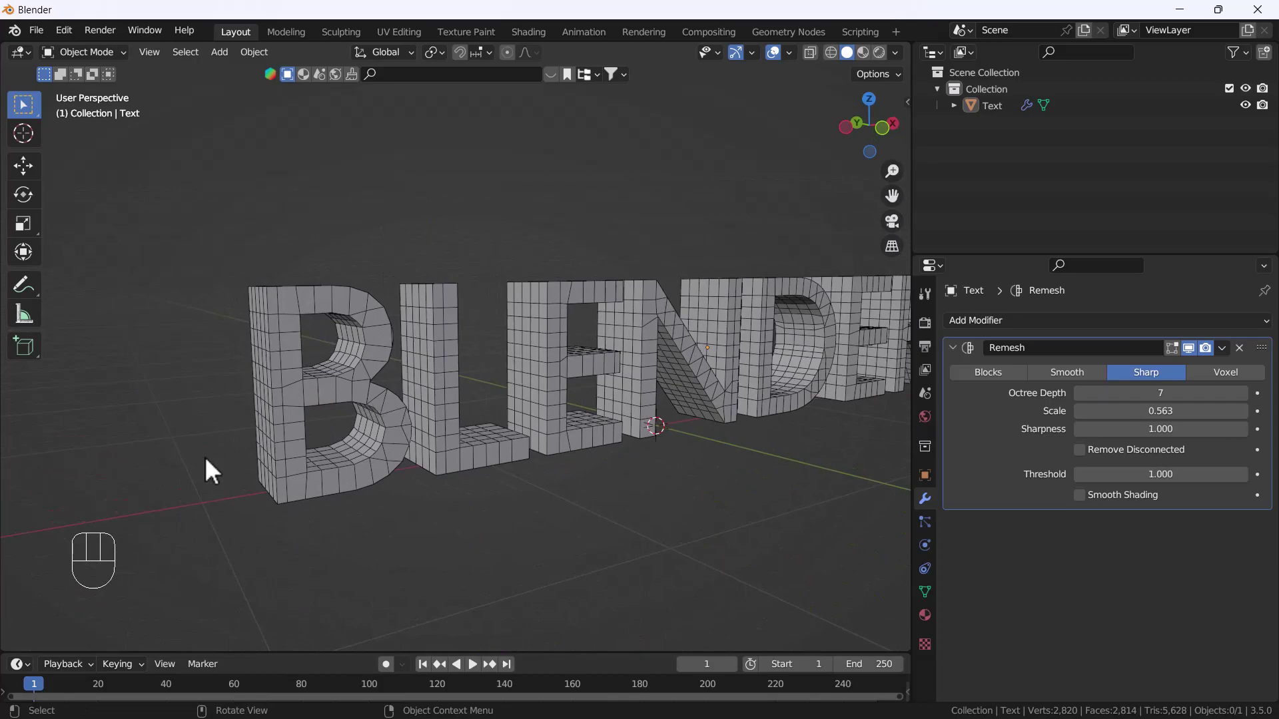
{"action": "scroll", "coordinate": [517, 451], "scroll_direction": "up", "scroll_amount": 3}
- Duplicate the remeshed BLENDER text with Shift+D and place the copy, Text.001, above the original
{"action": "key", "text": "shift+d"}
{"action": "key", "text": "z"}
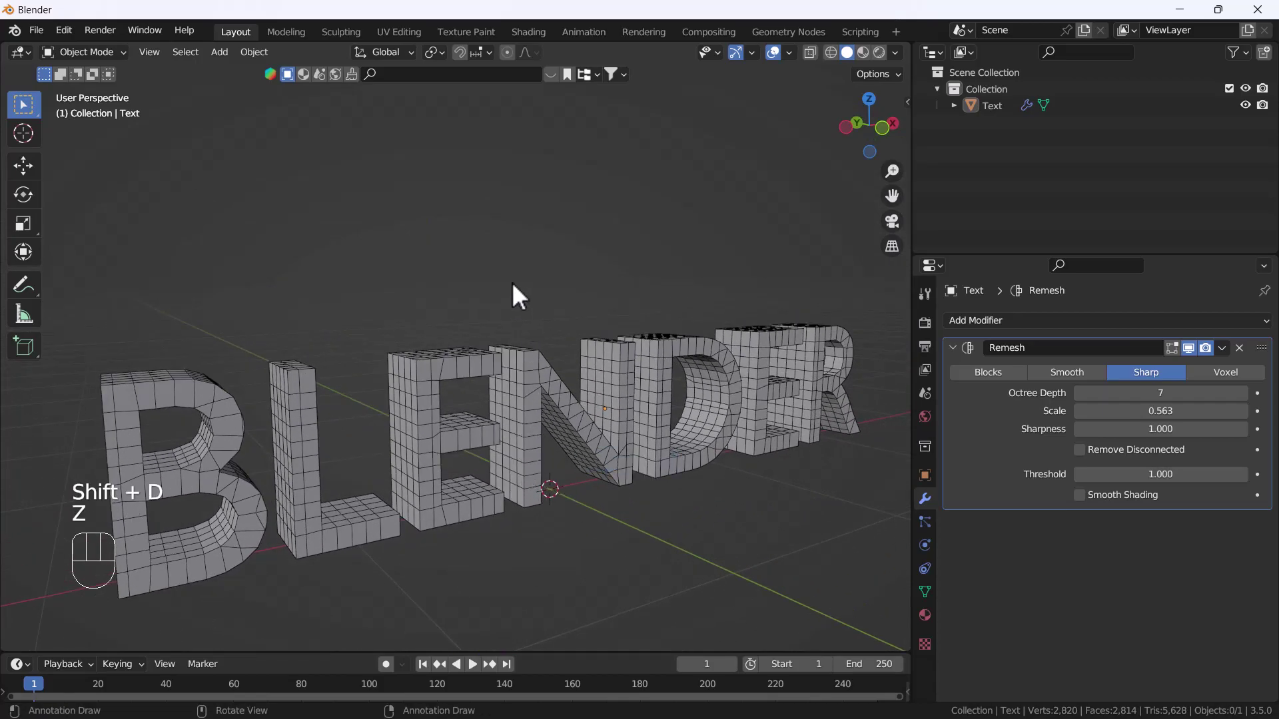
{"action": "key", "text": "shift+d"}
{"action": "key", "text": "z"}
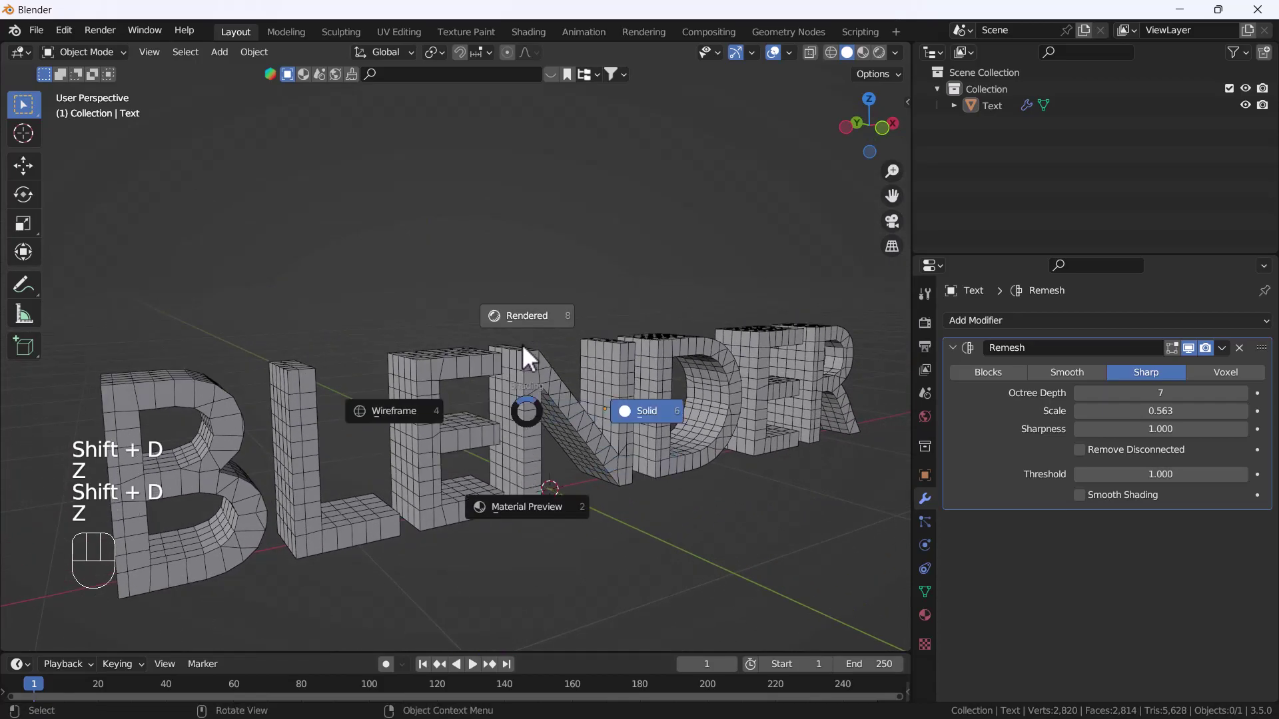
{"action": "left_click", "coordinate": [529, 390]}
{"action": "key", "text": "shift+d"}
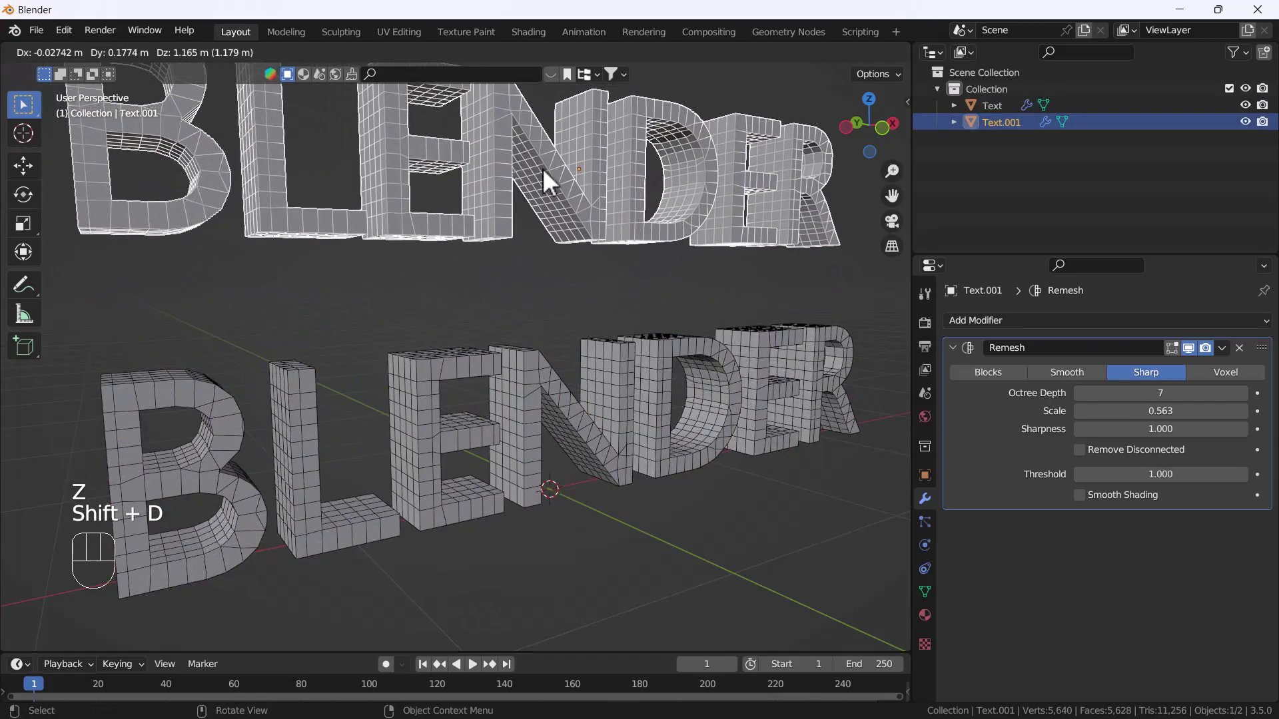
{"action": "left_click", "coordinate": [544, 168]}
{"action": "scroll", "coordinate": [470, 333], "scroll_direction": "down", "scroll_amount": 3}
{"action": "middle_click_drag", "start_coordinate": [583, 390], "coordinate": [639, 320]}
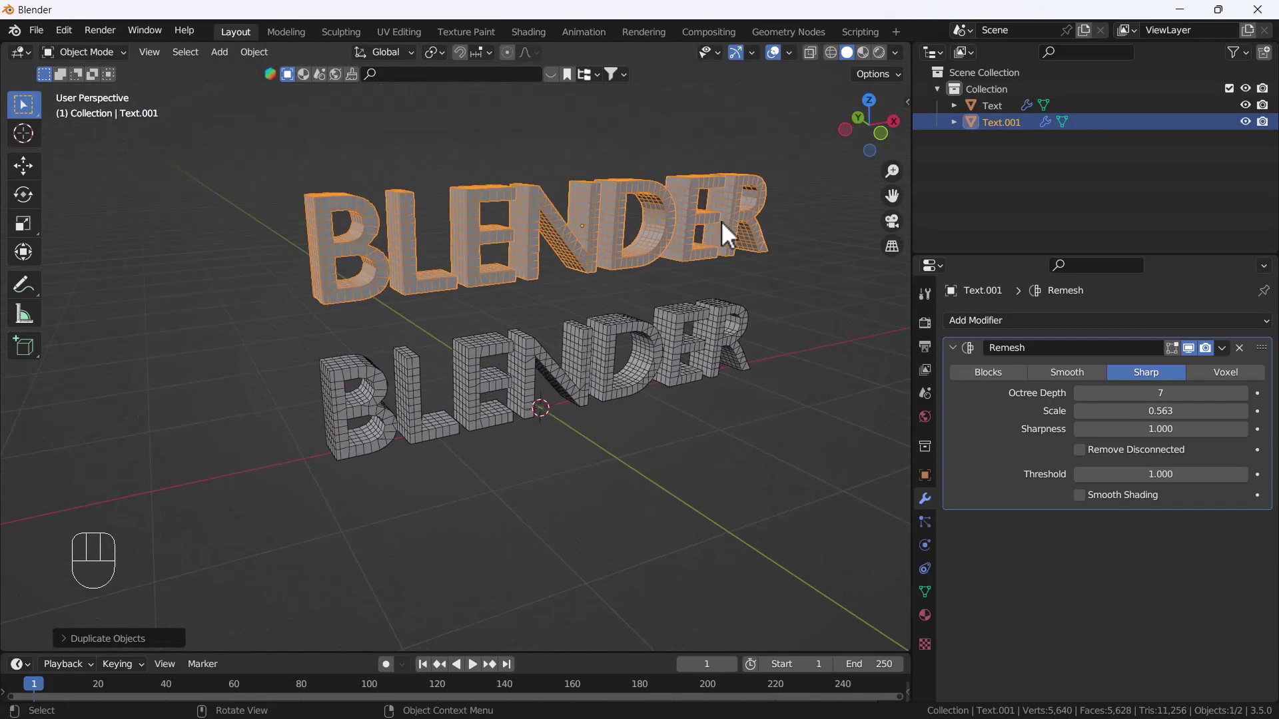
- Delete the Remesh modifier from Text.001 so the upper copy shows its original triangulated mesh
{"action": "left_click", "coordinate": [1240, 348]}
{"action": "middle_click_drag", "start_coordinate": [502, 319], "coordinate": [565, 365], "text": "shift"}
{"action": "left_click", "coordinate": [568, 390]}
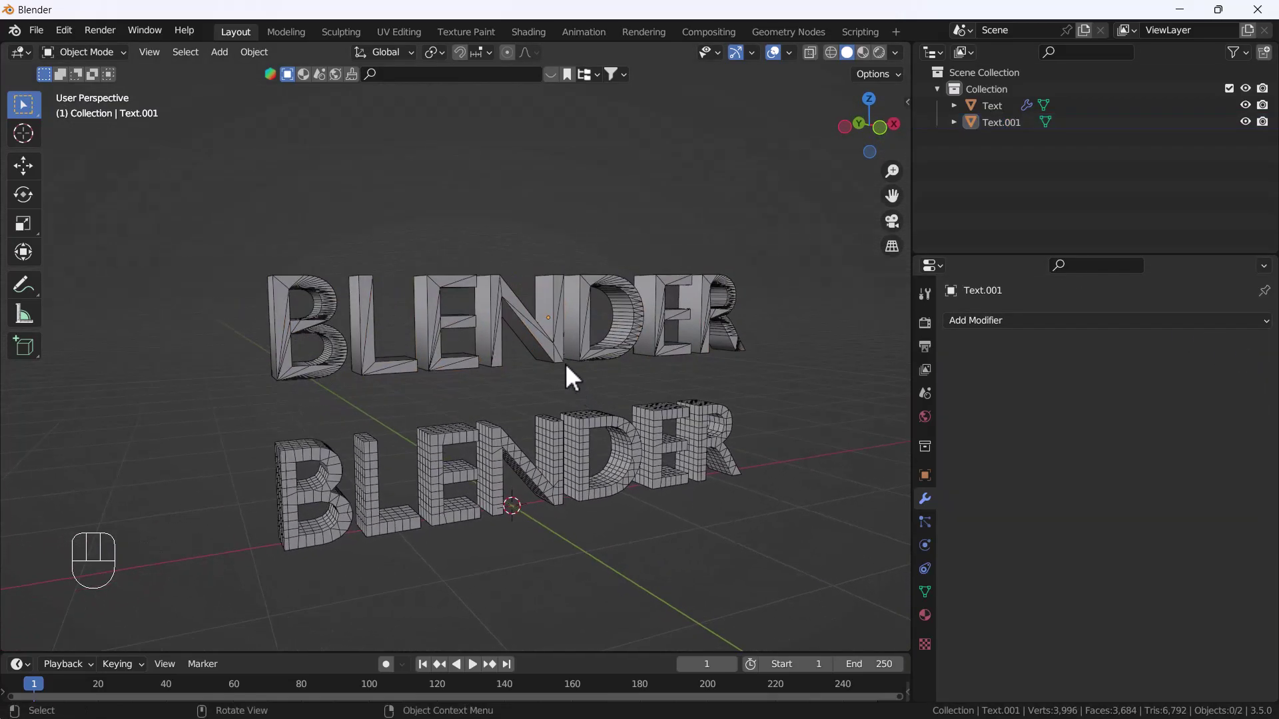
- Select the lower BLENDER text and bring up its Remesh modifier dropdown
{"action": "scroll", "coordinate": [499, 469], "scroll_direction": "up", "scroll_amount": 4}
{"action": "scroll", "coordinate": [583, 390], "scroll_direction": "down", "scroll_amount": 2}
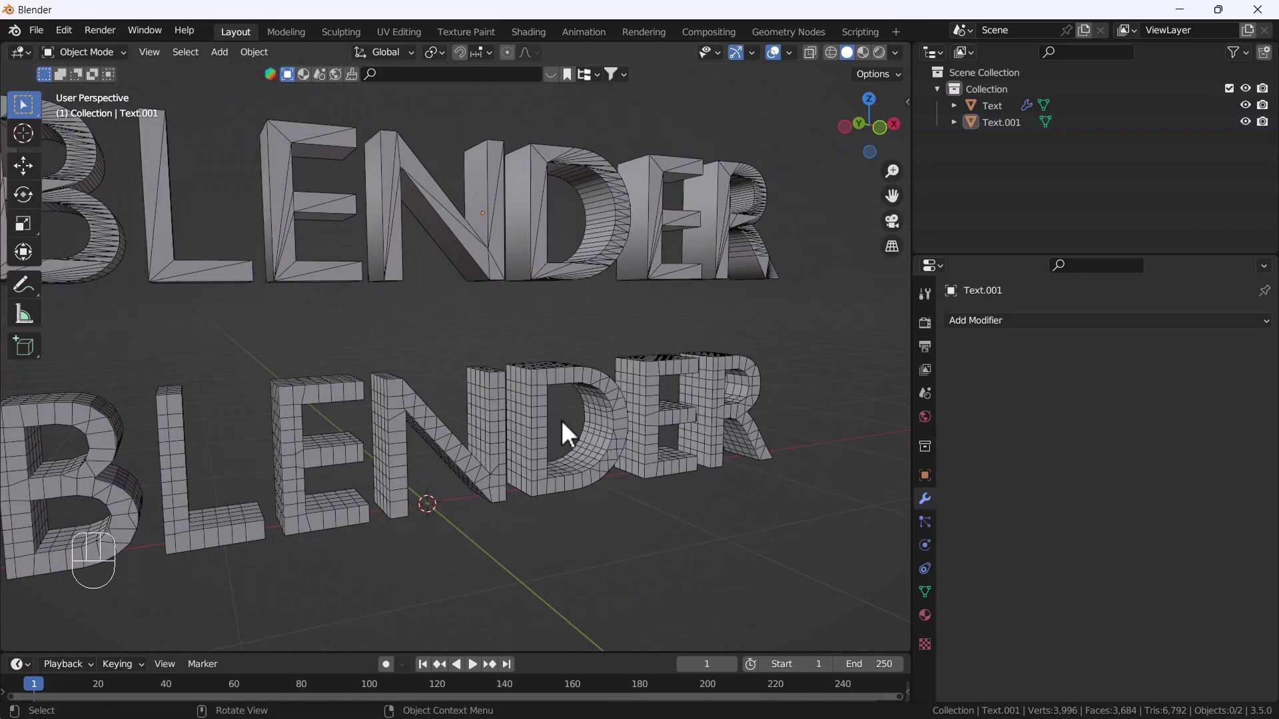
{"action": "left_click", "coordinate": [586, 378]}
{"action": "left_click", "coordinate": [1222, 348]}
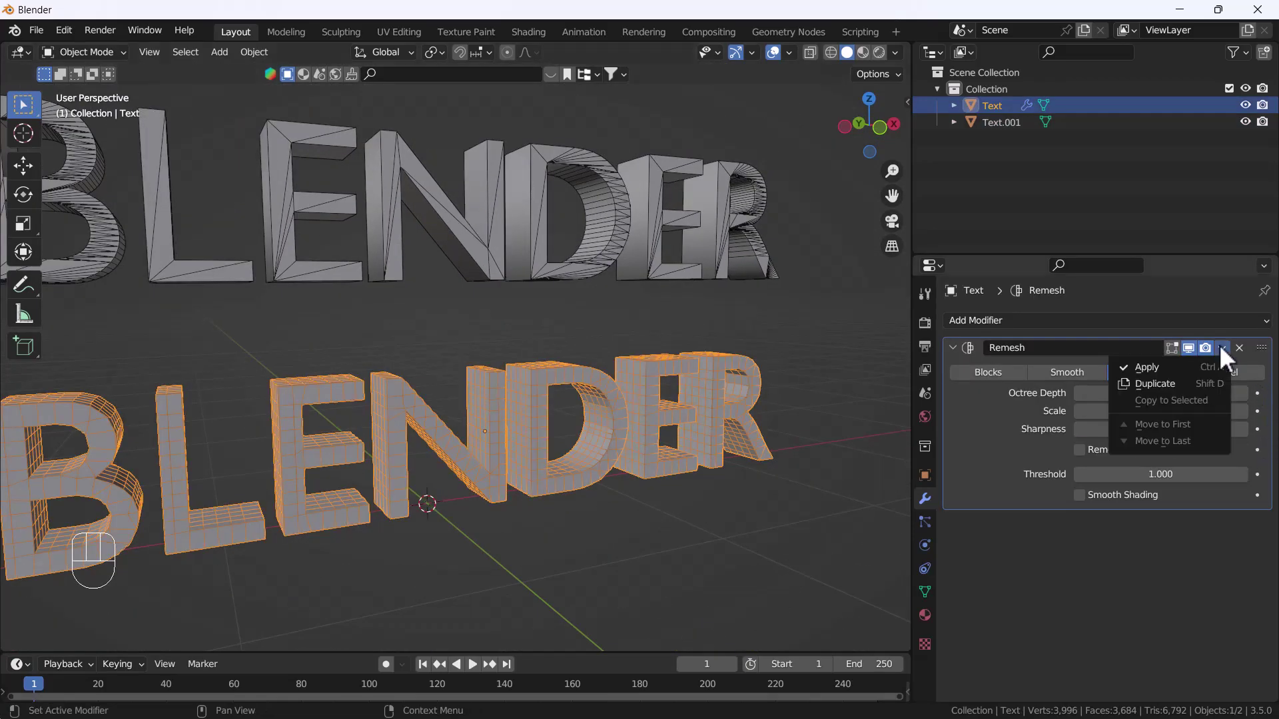
- Apply the lower text's Remesh modifier and pan to compare it with the copy above
{"action": "left_click", "coordinate": [1171, 369]}
{"action": "scroll", "coordinate": [517, 389], "scroll_direction": "down", "scroll_amount": 3}
{"action": "scroll", "coordinate": [521, 532], "scroll_direction": "up", "scroll_amount": 4}
{"action": "left_click", "coordinate": [474, 382], "text": "shift"}
{"action": "middle_click_drag", "start_coordinate": [474, 383], "coordinate": [482, 310], "text": "shift"}
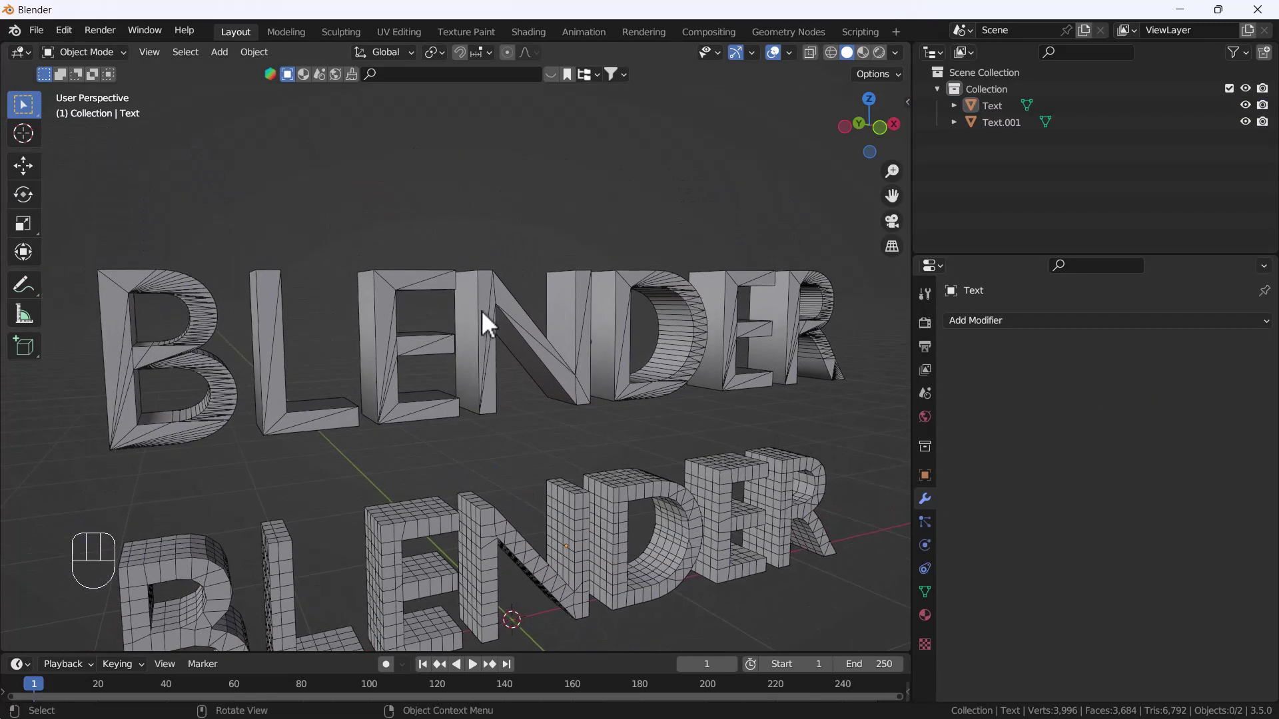
{"action": "middle_click_drag", "start_coordinate": [362, 425], "coordinate": [491, 485], "text": "shift"}
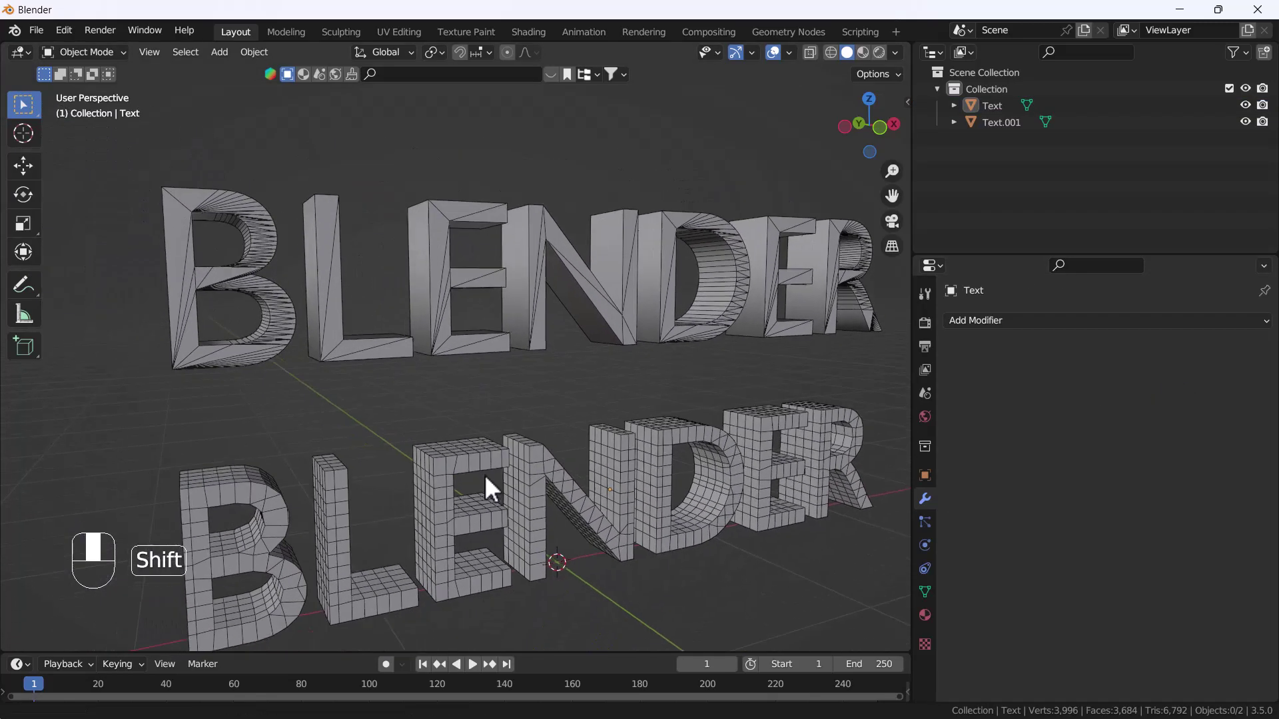
- Zoom in and out over both texts, then box-select the two BLENDER text objects
{"action": "scroll", "coordinate": [466, 473], "scroll_direction": "up", "scroll_amount": 3}
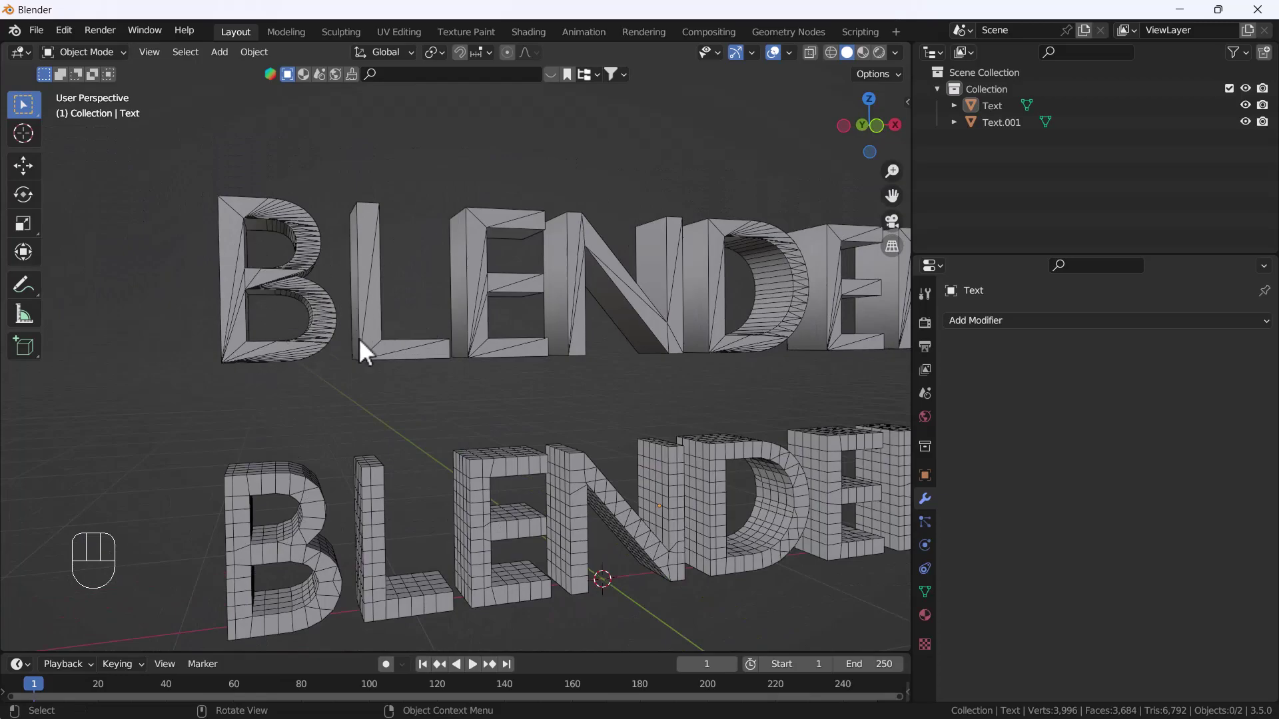
{"action": "scroll", "coordinate": [307, 520], "scroll_direction": "down", "scroll_amount": 5}
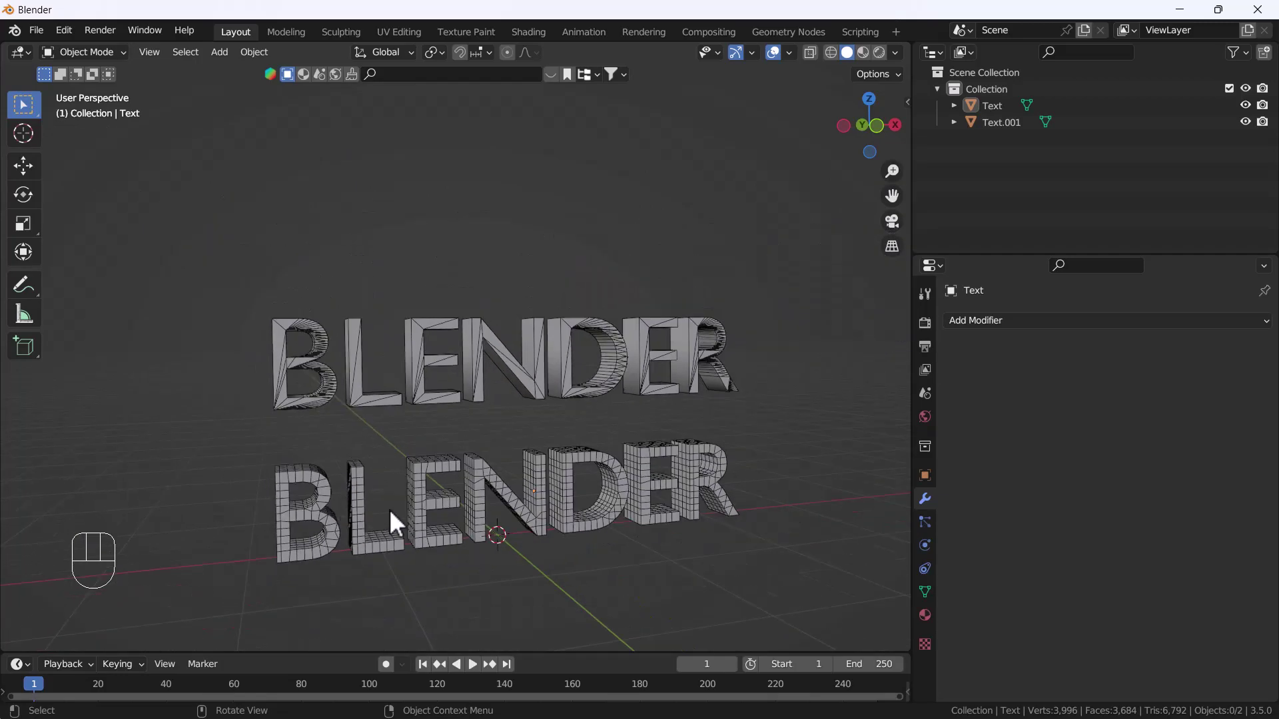
{"action": "scroll", "coordinate": [529, 453], "scroll_direction": "up", "scroll_amount": 3}
{"action": "scroll", "coordinate": [487, 408], "scroll_direction": "down", "scroll_amount": 2}
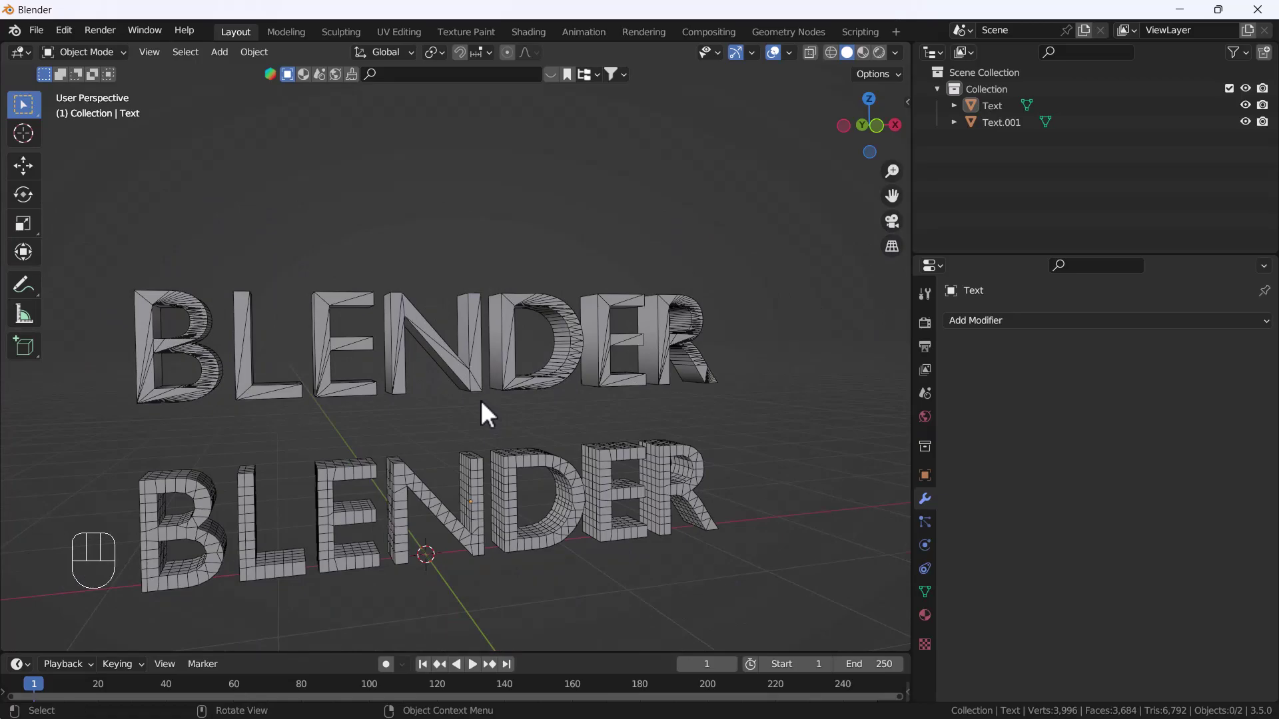
{"action": "left_click", "coordinate": [283, 313]}
{"action": "left_click_drag", "start_coordinate": [87, 237], "coordinate": [733, 634]}
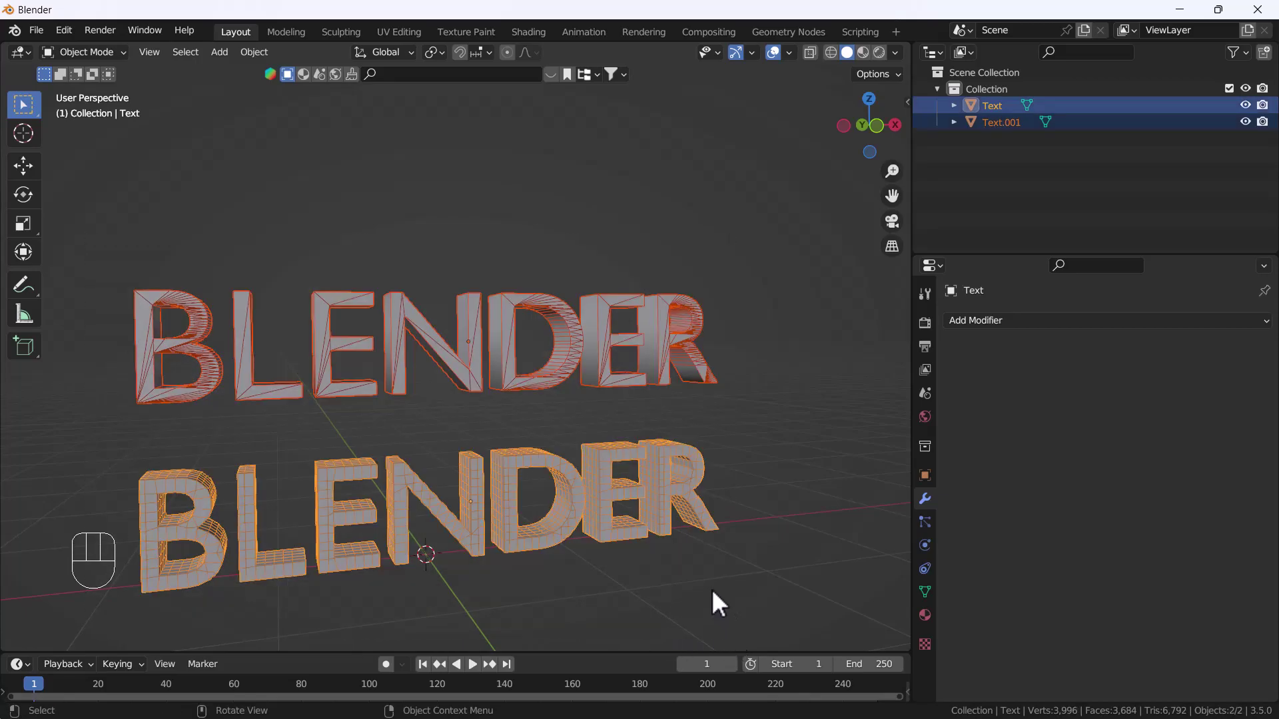
- Hide both BLENDER texts and add a Suzanne monkey head to the scene
{"action": "key", "text": "h"}
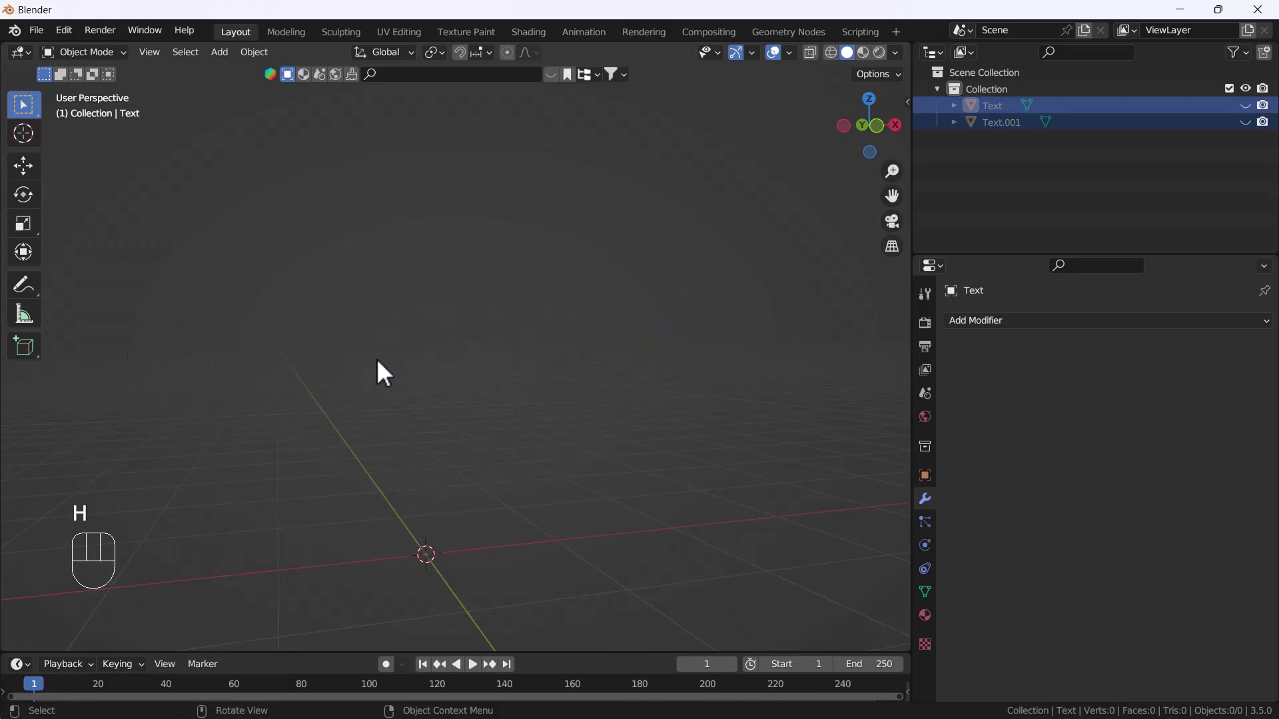
{"action": "key", "text": "shift+a"}
{"action": "mouse_move", "coordinate": [345, 293]}
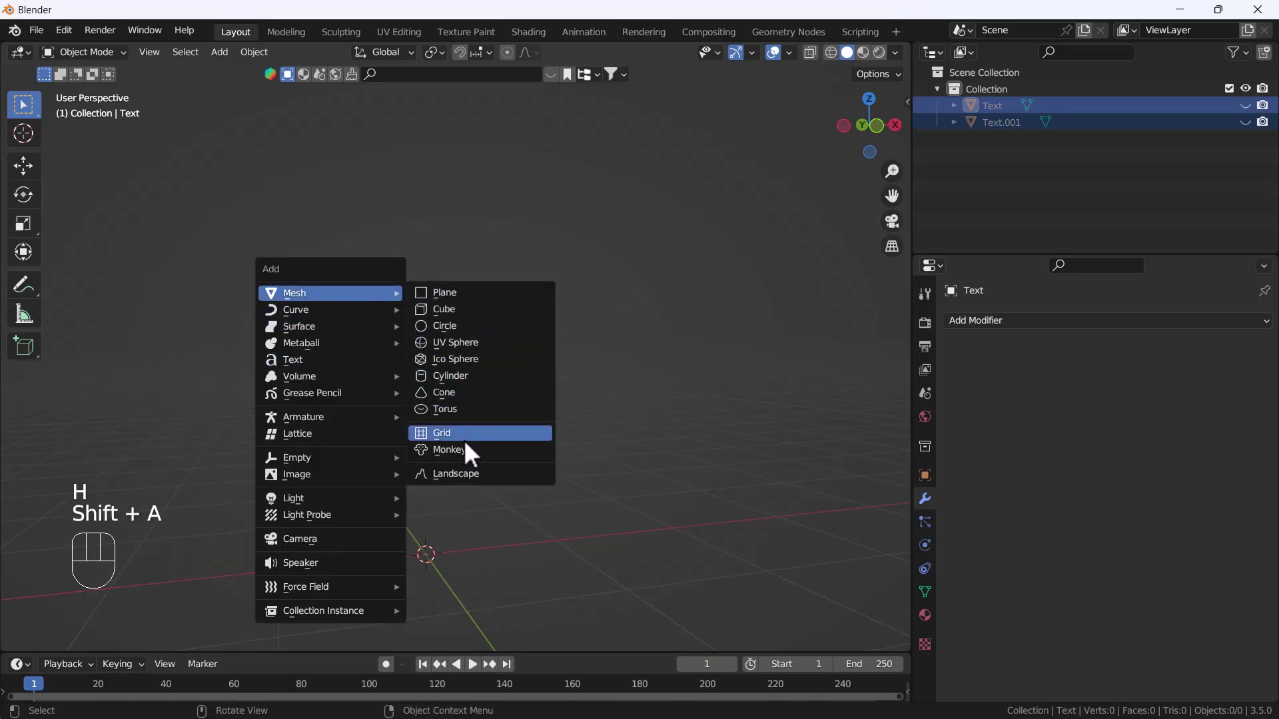
{"action": "left_click", "coordinate": [445, 450]}
{"action": "middle_click_drag", "start_coordinate": [463, 513], "coordinate": [469, 432], "text": "shift"}
- Give Suzanne a level-2 Subdivision modifier and apply it, yielding 7,872 faces
{"action": "key", "text": "ctrl+2"}
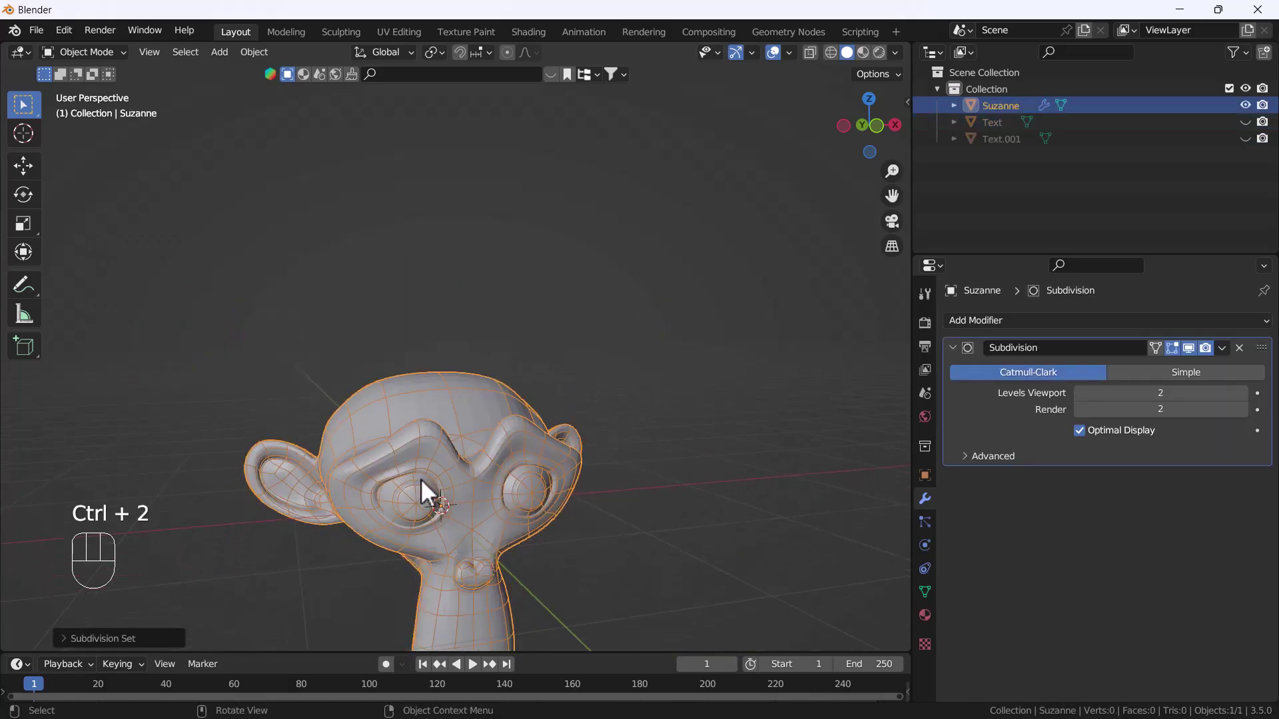
{"action": "left_click", "coordinate": [1223, 347]}
{"action": "left_click", "coordinate": [1169, 364]}
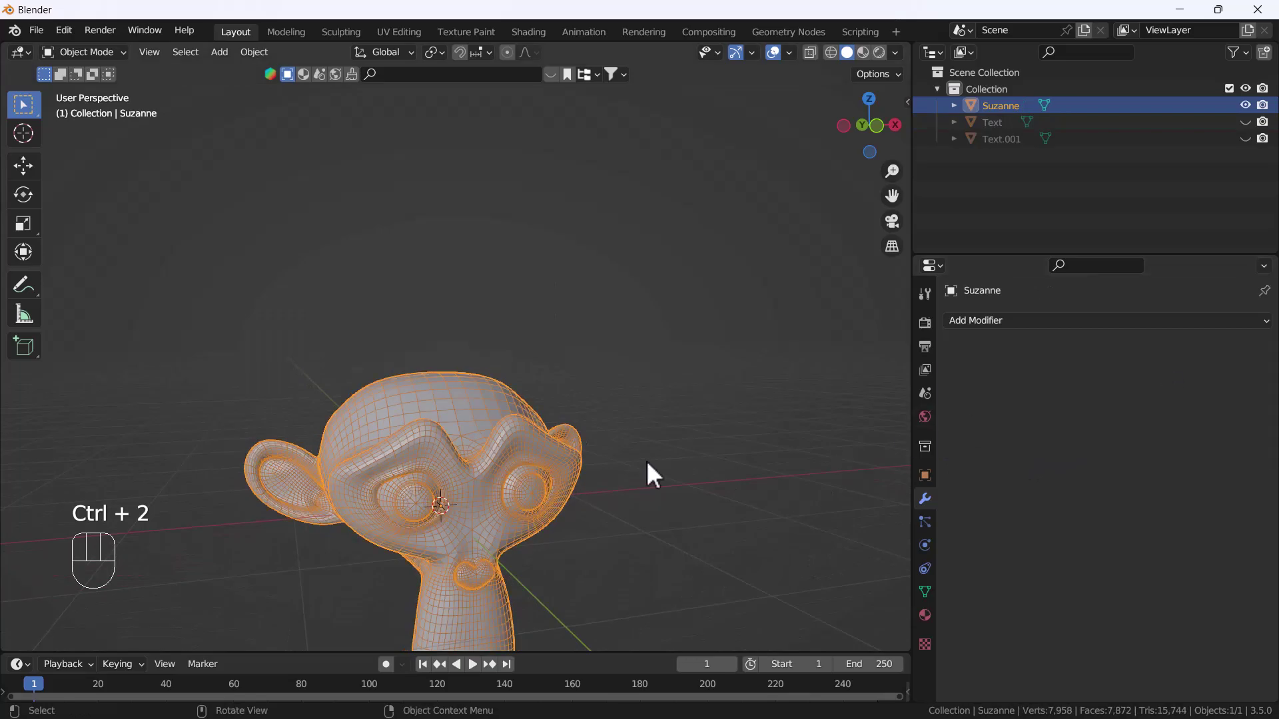
{"action": "key", "text": "Tab"}
{"action": "key", "text": "Tab"}
{"action": "middle_click_drag", "start_coordinate": [448, 422], "coordinate": [599, 446]}
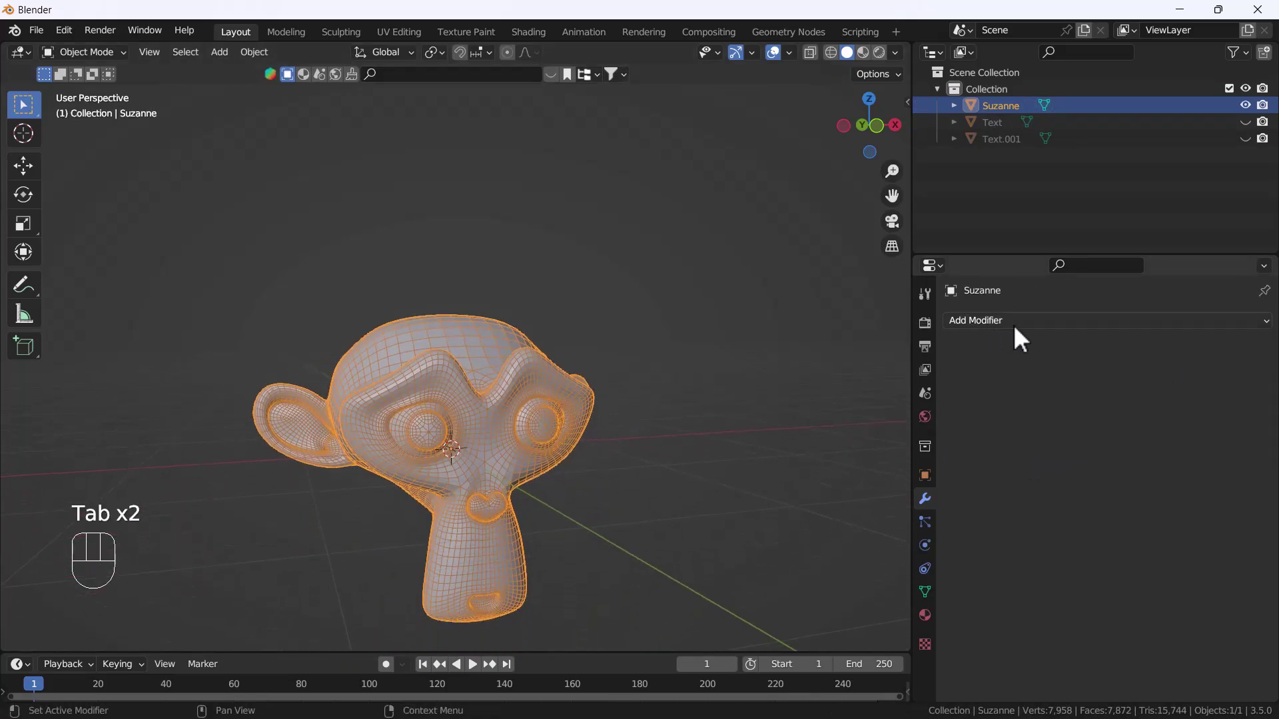
- Add a Remesh modifier to Suzanne in Sharp mode with Octree Depth raised to 7
{"action": "left_click", "coordinate": [1014, 327]}
{"action": "left_click", "coordinate": [948, 551]}
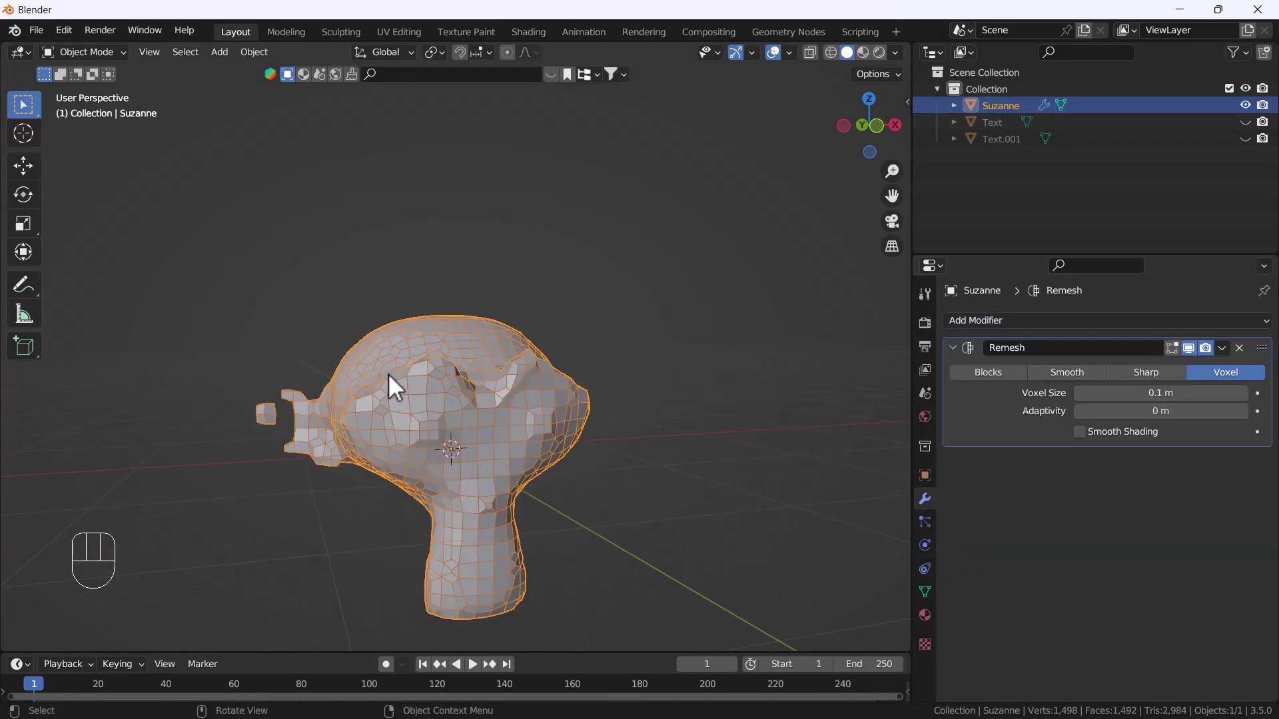
{"action": "scroll", "coordinate": [389, 373], "scroll_direction": "up", "scroll_amount": 3}
{"action": "left_click", "coordinate": [1156, 373]}
{"action": "mouse_move", "coordinate": [1148, 398]}
{"action": "left_mouse_down"}
{"action": "mouse_move", "coordinate": [1199, 398]}
{"action": "mouse_move", "coordinate": [1141, 400]}
{"action": "left_mouse_up"}
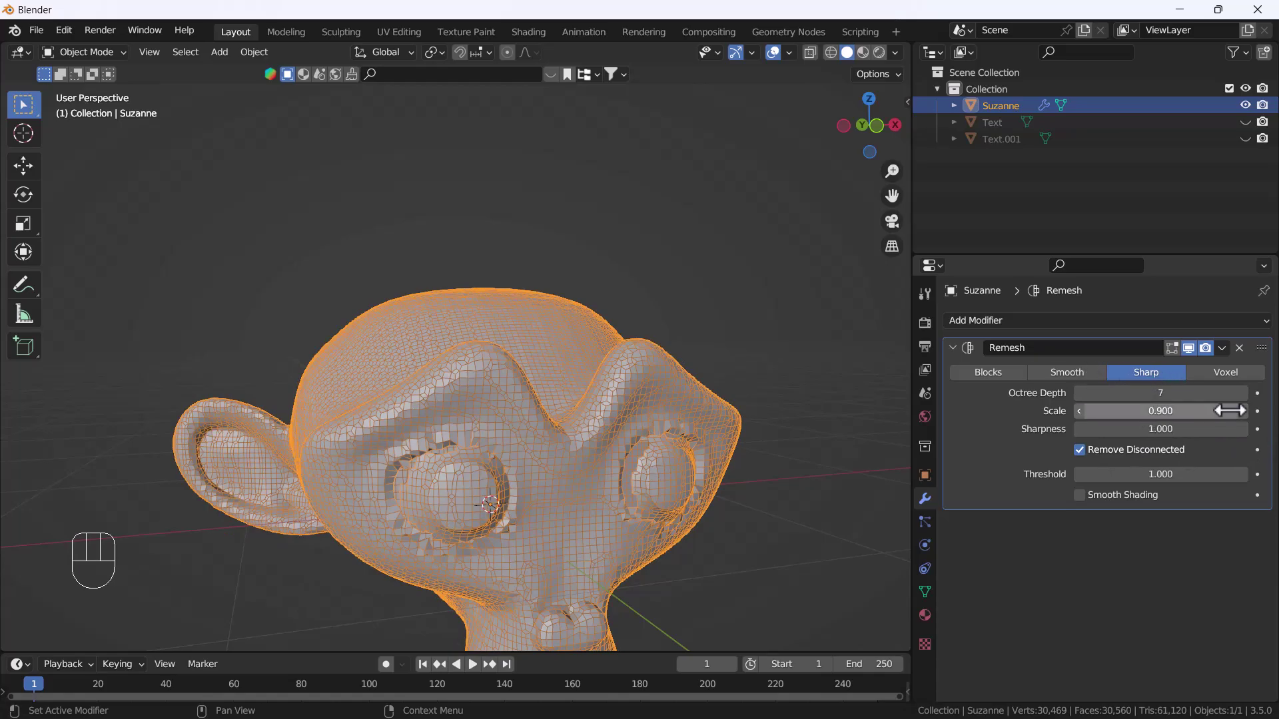
- Inspect the sharp remesh deselected, then switch the Remesh to Voxel mode at 0.1 m
{"action": "middle_click_drag", "start_coordinate": [517, 422], "coordinate": [720, 290]}
{"action": "left_click", "coordinate": [720, 290]}
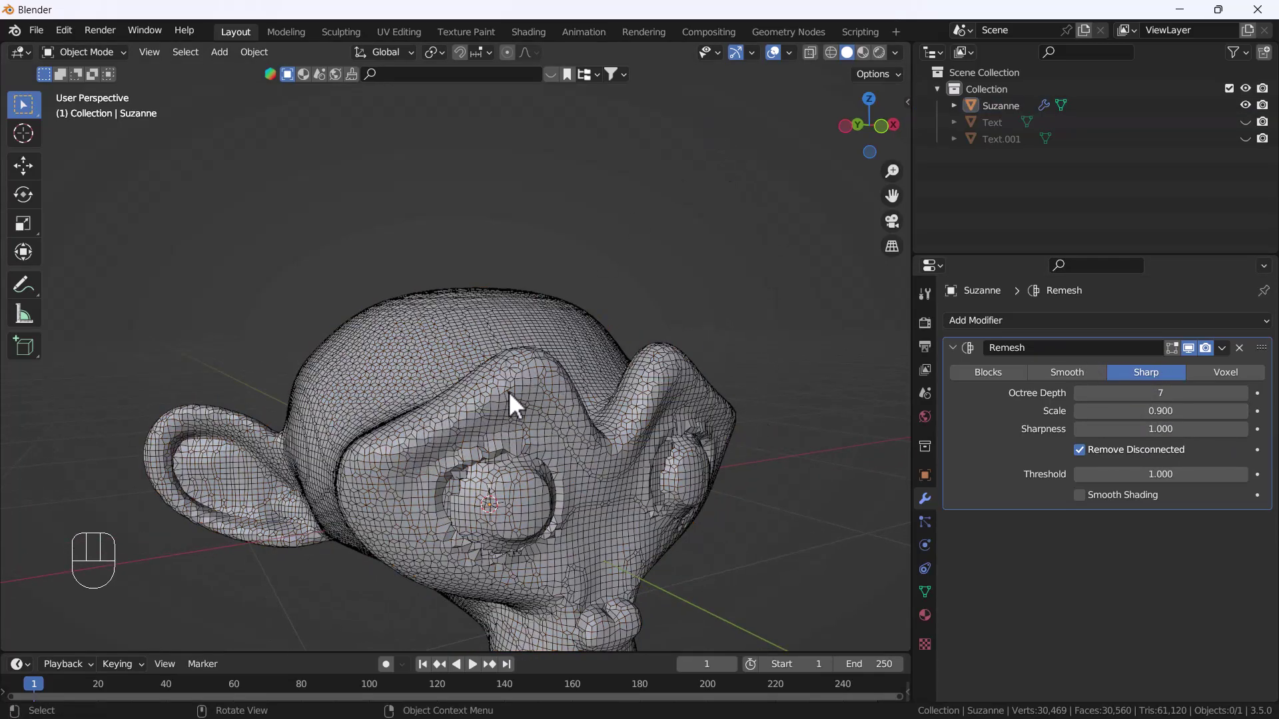
{"action": "scroll", "coordinate": [595, 333], "scroll_direction": "up", "scroll_amount": 3}
{"action": "scroll", "coordinate": [464, 407], "scroll_direction": "down", "scroll_amount": 3}
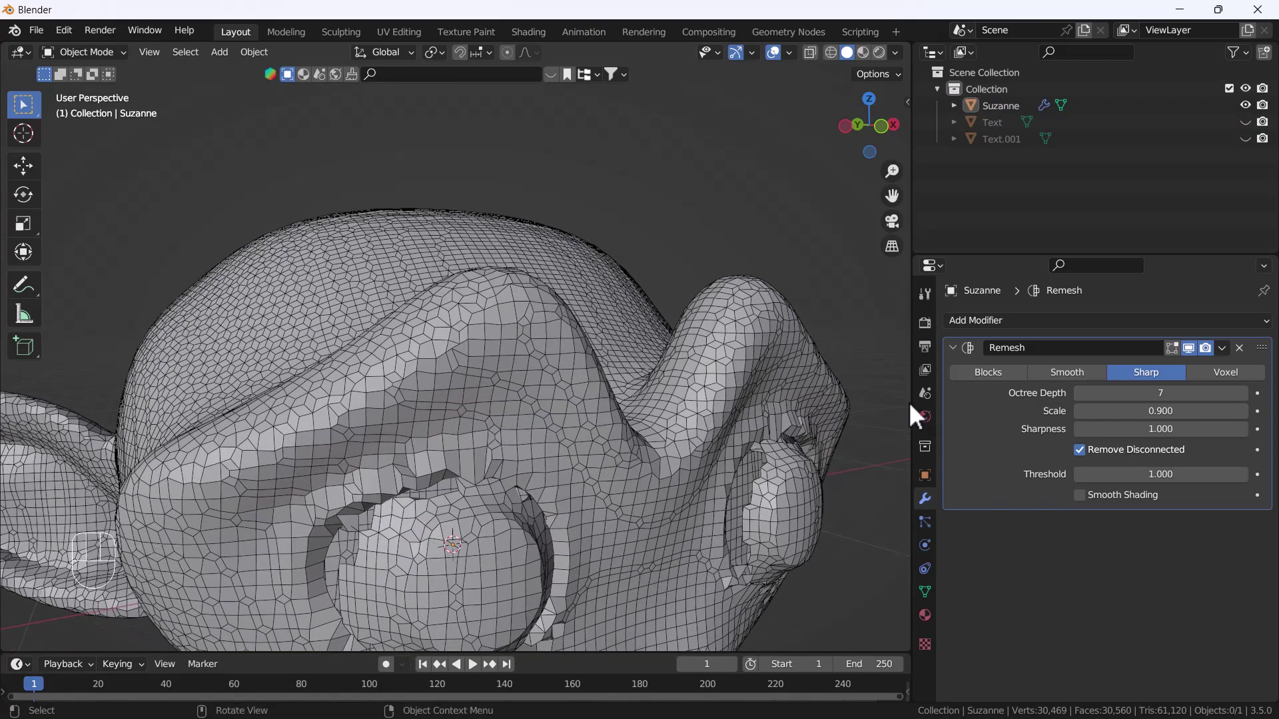
{"action": "left_click", "coordinate": [1223, 373]}
- Try several Voxel Size values, settle on 0.011 m for 126,128 faces, and recenter the head
{"action": "left_click_drag", "start_coordinate": [1149, 393], "coordinate": [1205, 395]}
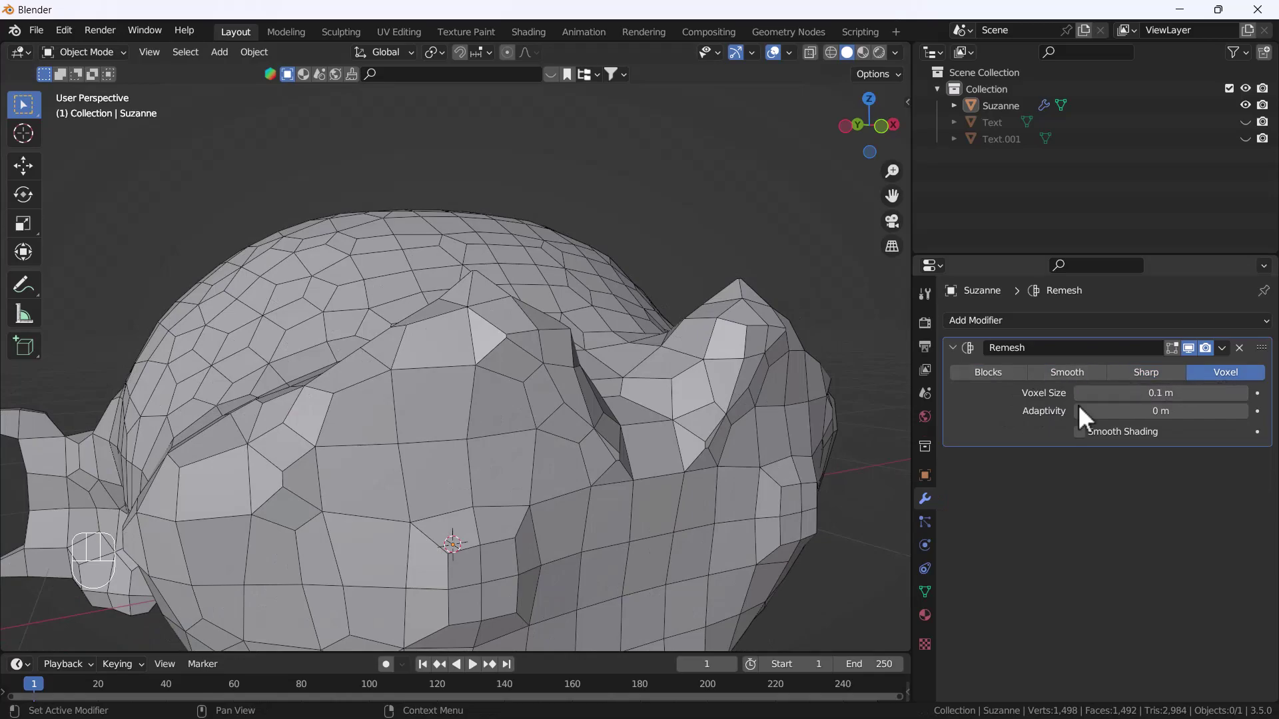
{"action": "left_click_drag", "start_coordinate": [1069, 393], "coordinate": [1029, 393]}
{"action": "middle_click_drag", "start_coordinate": [444, 397], "coordinate": [566, 498]}
{"action": "scroll", "coordinate": [566, 499], "scroll_direction": "down", "scroll_amount": 3}
{"action": "scroll", "coordinate": [520, 433], "scroll_direction": "up", "scroll_amount": 2}
{"action": "middle_click_drag", "start_coordinate": [522, 428], "coordinate": [559, 442], "text": "shift"}
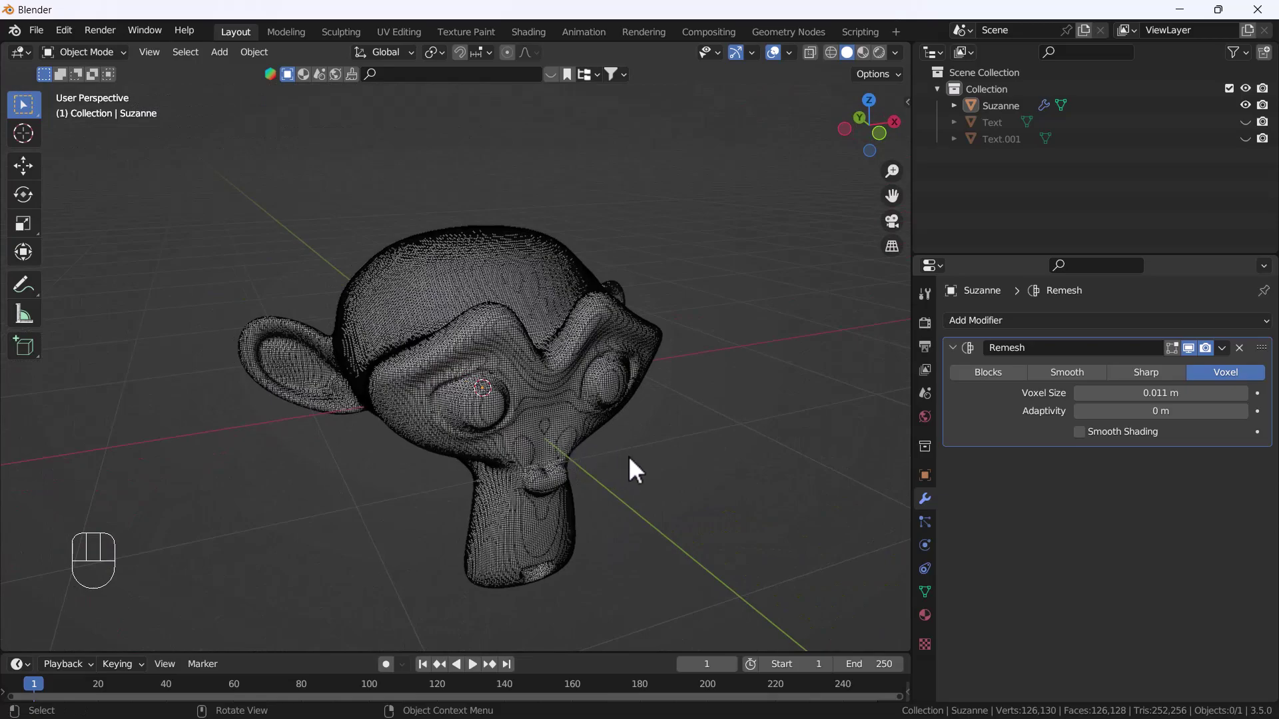